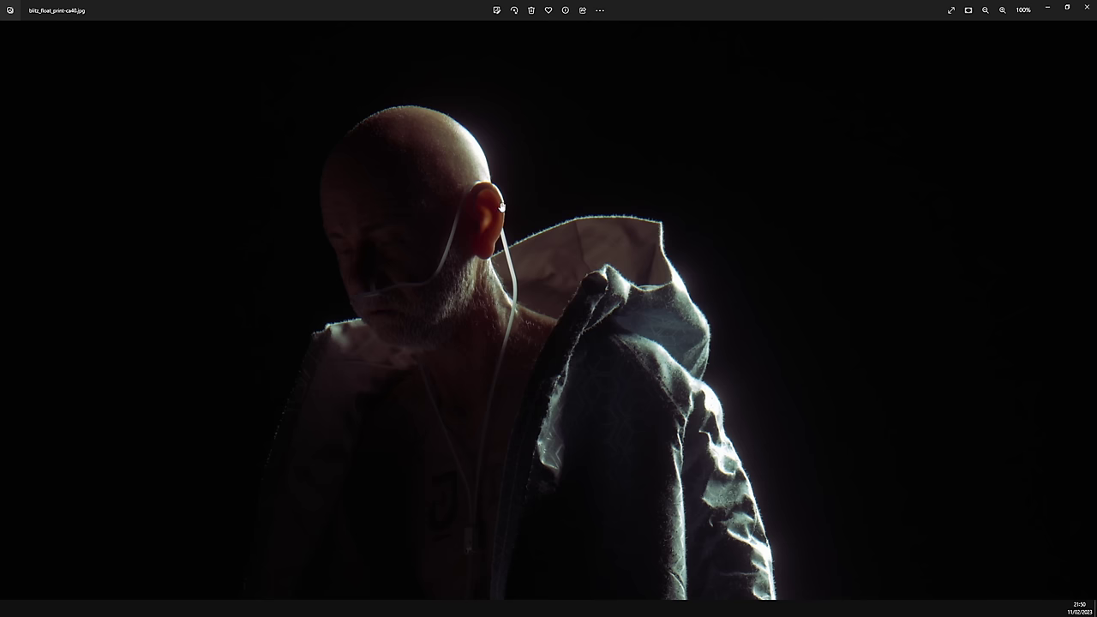
- Examine the blitz_float_print-ca40.jpg render at full size, from the figure's head and coat down to the legs, feet and rifle
{"action": "left_click_drag", "start_coordinate": [617, 482], "coordinate": [571, 161]}
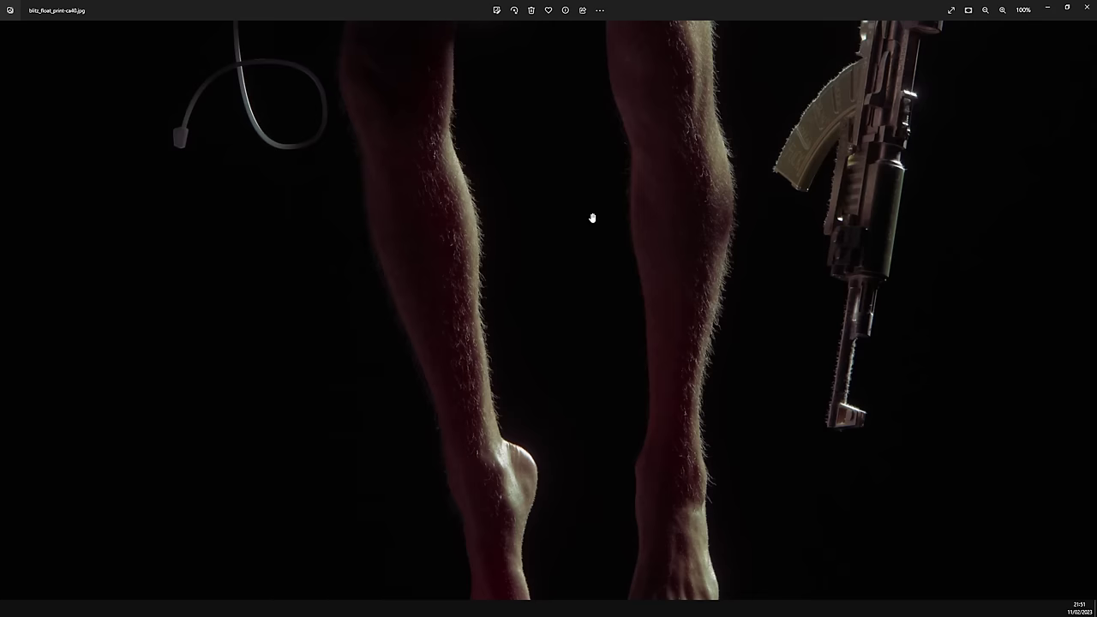
{"action": "left_click_drag", "start_coordinate": [645, 117], "coordinate": [620, 273]}
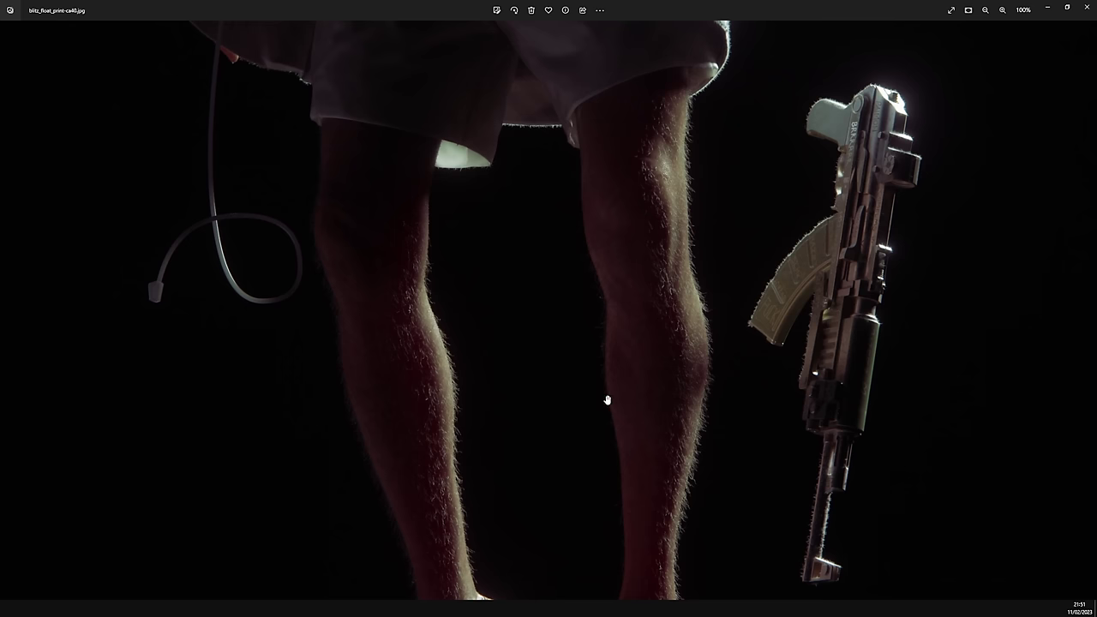
{"action": "left_click_drag", "start_coordinate": [606, 400], "coordinate": [620, 138]}
{"action": "left_click_drag", "start_coordinate": [530, 218], "coordinate": [560, 171]}
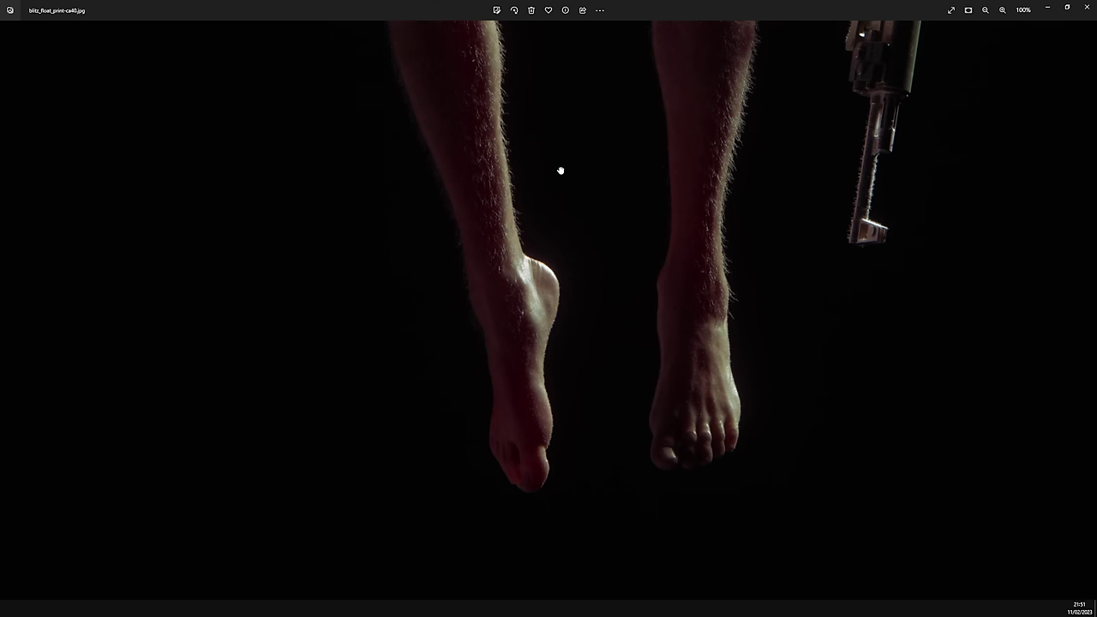
{"action": "left_click_drag", "start_coordinate": [639, 137], "coordinate": [489, 329]}
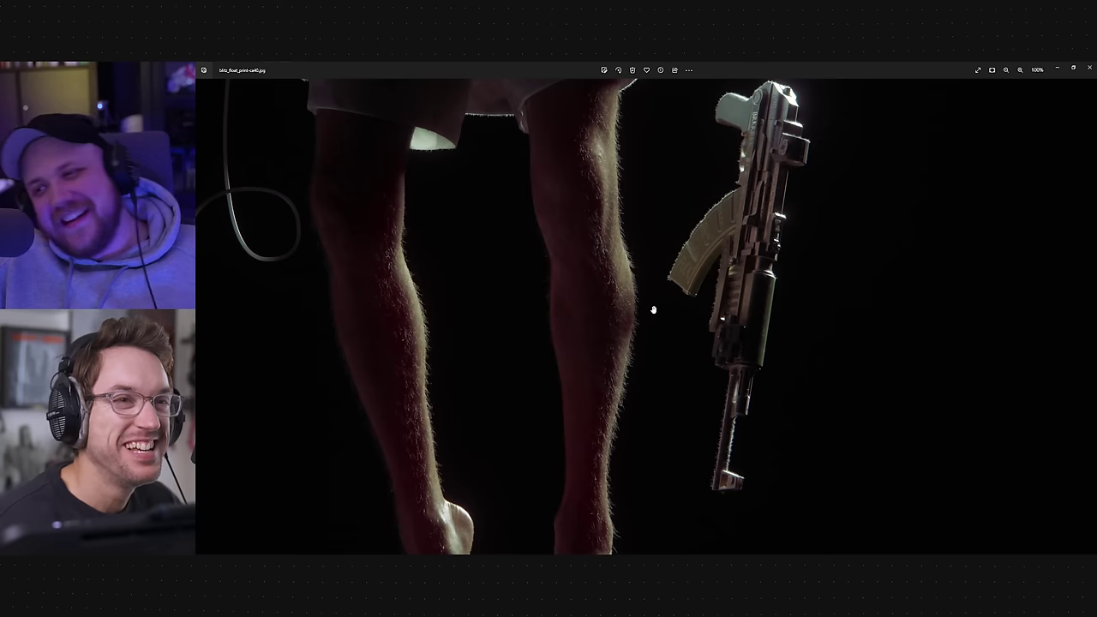
{"action": "scroll", "coordinate": [686, 249], "scroll_direction": "down", "scroll_amount": 2}
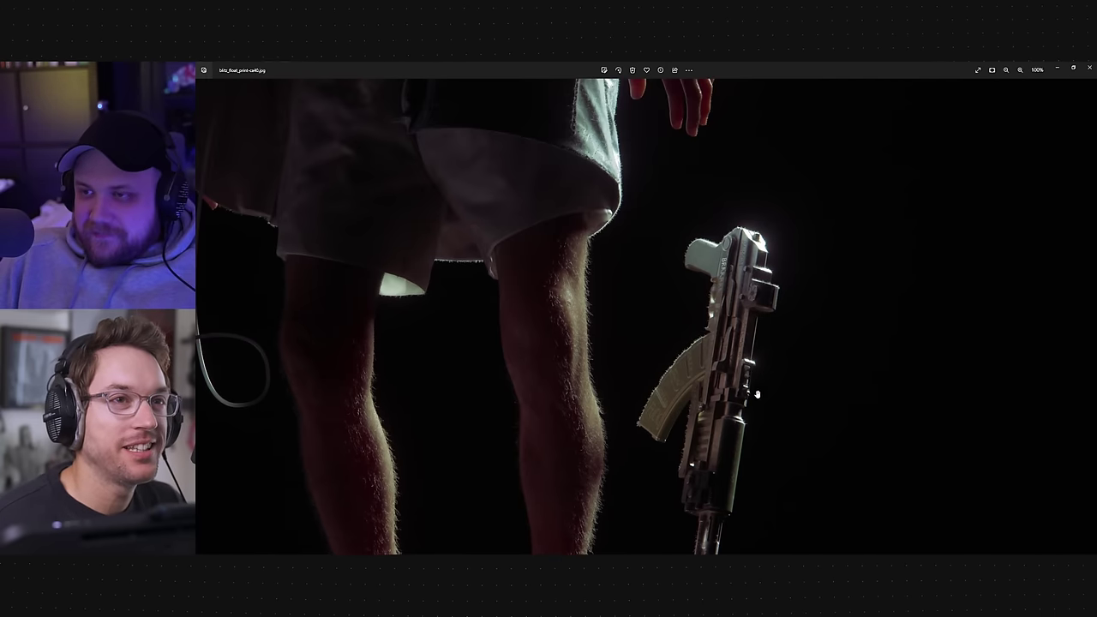
{"action": "scroll", "coordinate": [734, 246], "scroll_direction": "down", "scroll_amount": 3}
{"action": "scroll", "coordinate": [735, 246], "scroll_direction": "up", "scroll_amount": 5}
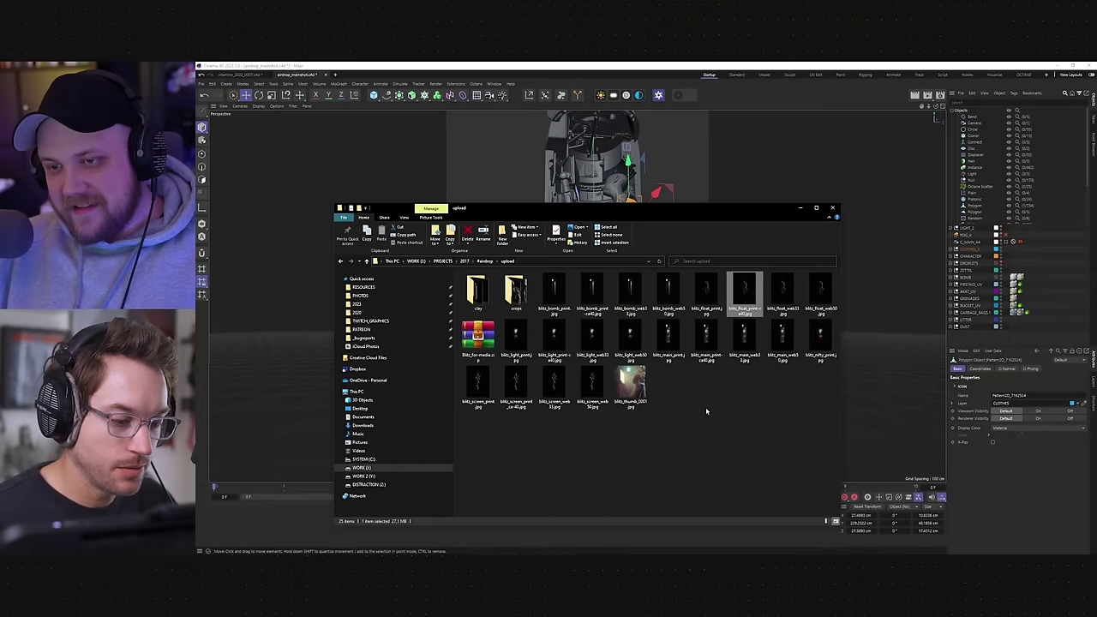
- Put the upload folder away and open syringes_scene_0003.c4d from the 2020 syringes project folder in Cinema 4D
{"action": "left_click", "coordinate": [706, 411]}
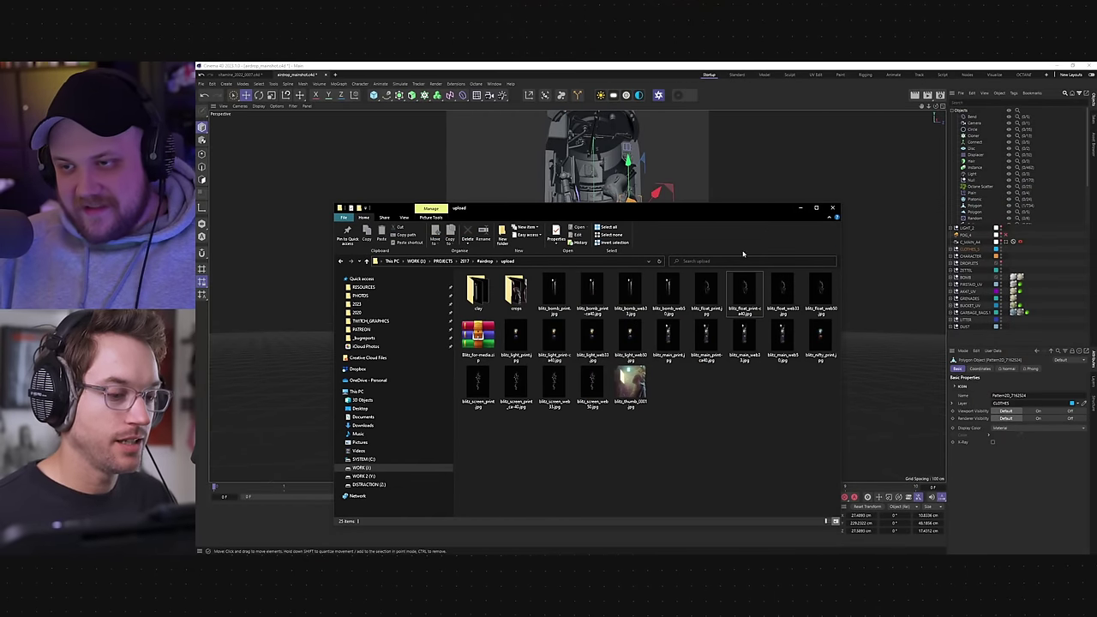
{"action": "left_click", "coordinate": [801, 209]}
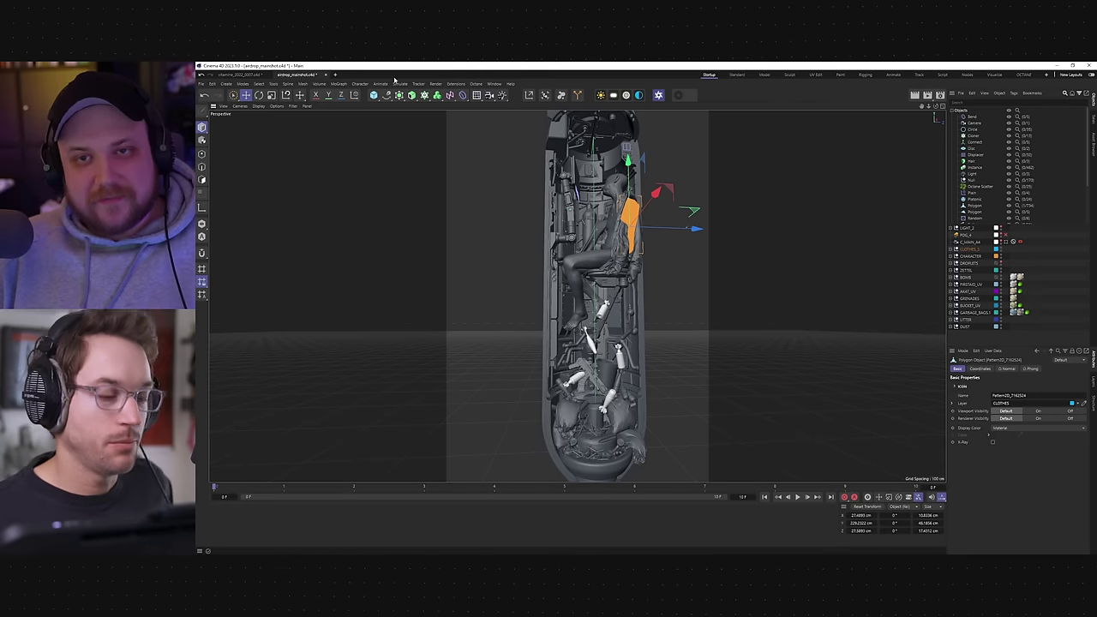
{"action": "left_click_drag", "start_coordinate": [493, 372], "coordinate": [538, 167]}
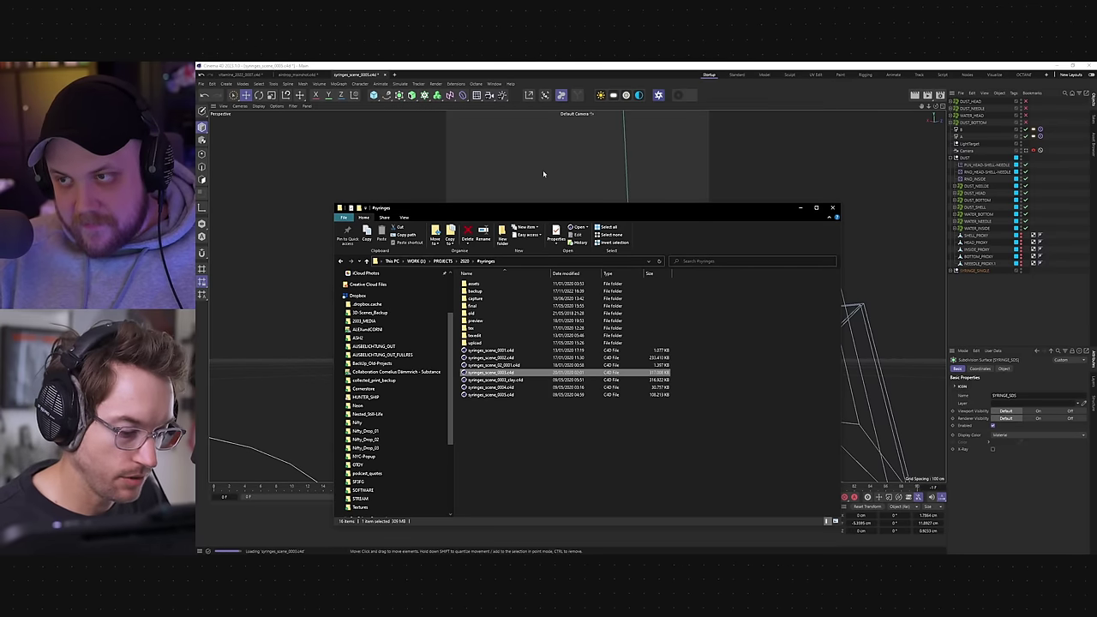
{"action": "left_click", "coordinate": [799, 208]}
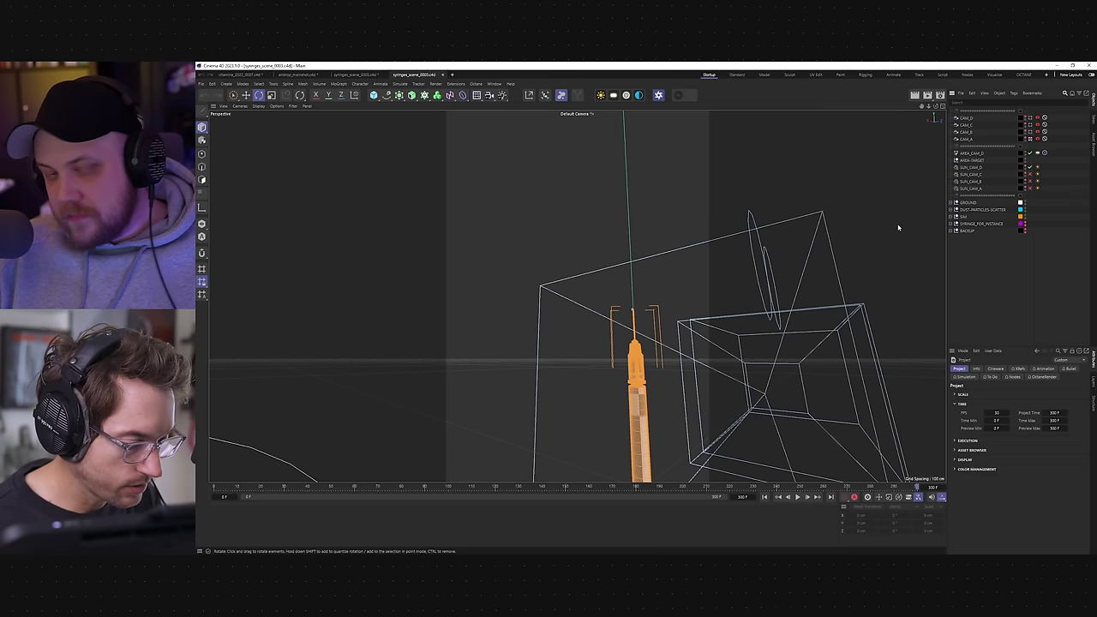
- View the syringe_01_final.jpg render at actual size, examine the syringes' surface details, and return to the Cinema 4D scene
{"action": "key", "text": "alt+Tab"}
{"action": "left_click", "coordinate": [485, 343]}
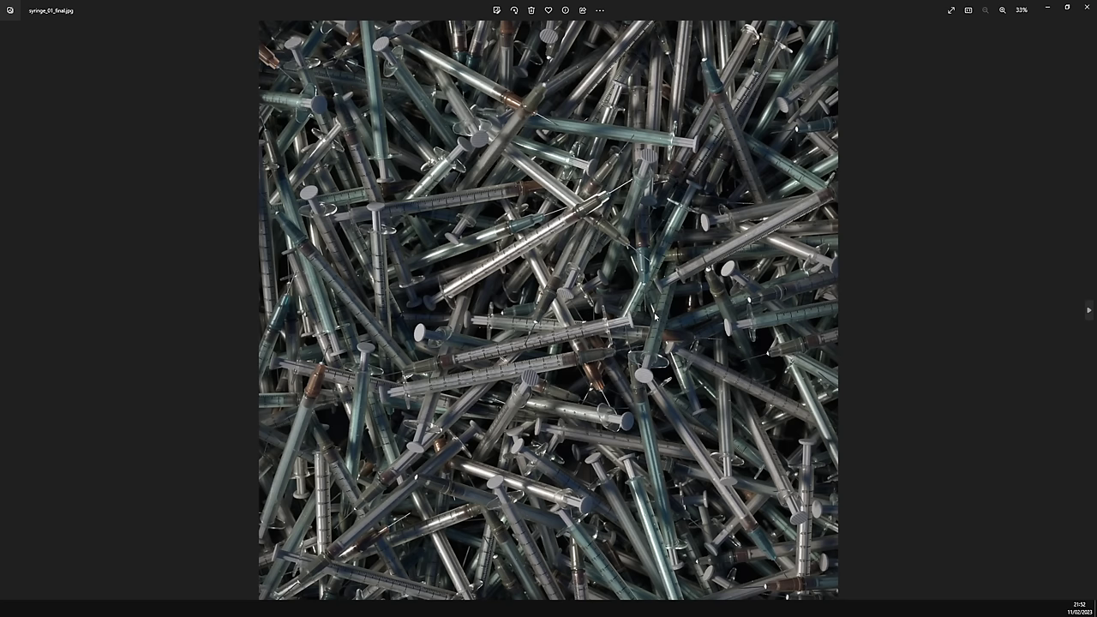
{"action": "right_click", "coordinate": [655, 308]}
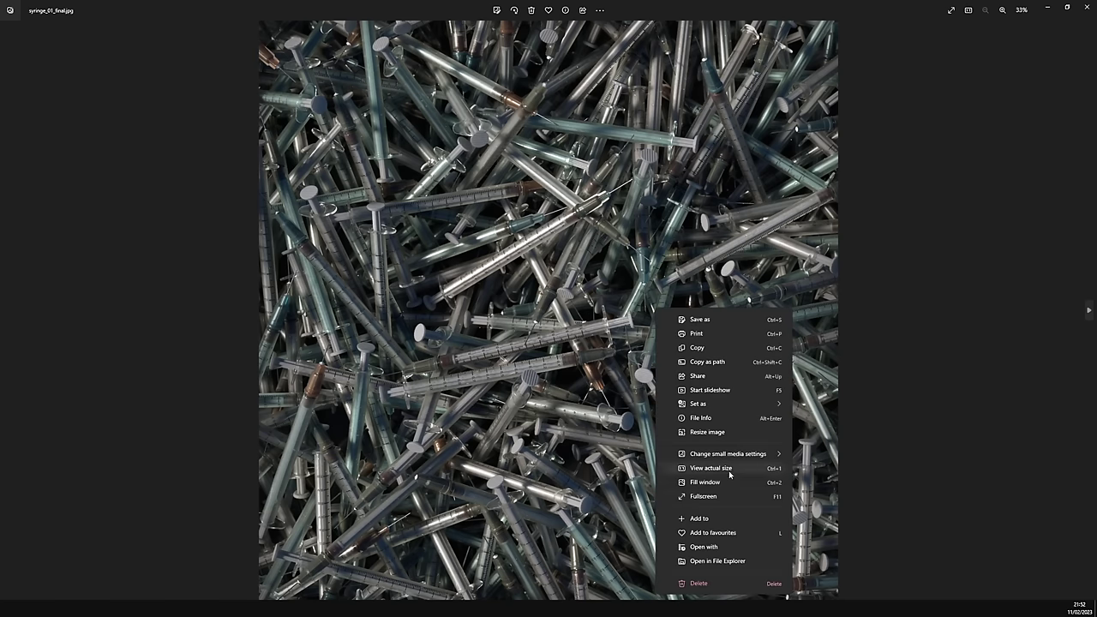
{"action": "left_click", "coordinate": [711, 468]}
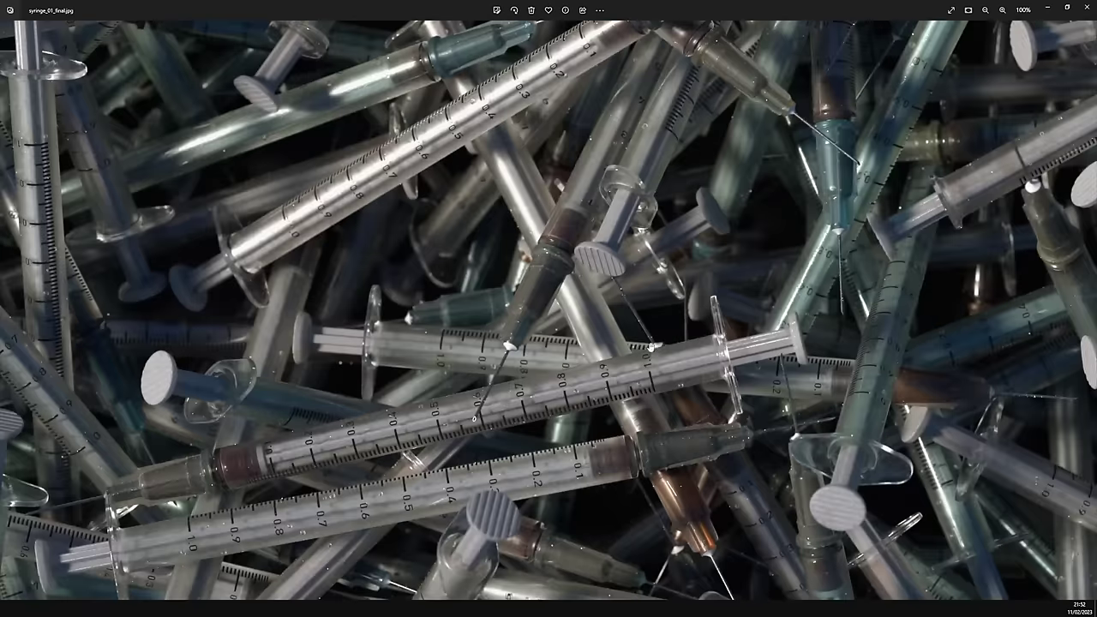
{"action": "left_click_drag", "start_coordinate": [548, 346], "coordinate": [731, 377]}
{"action": "left_click_drag", "start_coordinate": [662, 153], "coordinate": [645, 437]}
{"action": "left_click_drag", "start_coordinate": [662, 159], "coordinate": [501, 316]}
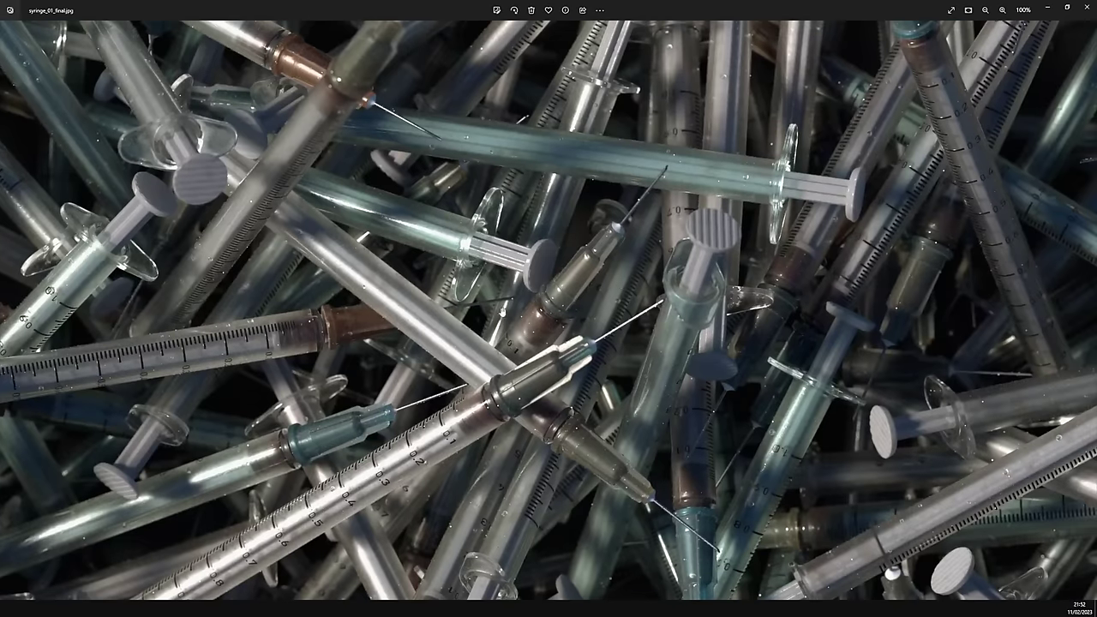
{"action": "left_click", "coordinate": [1047, 8]}
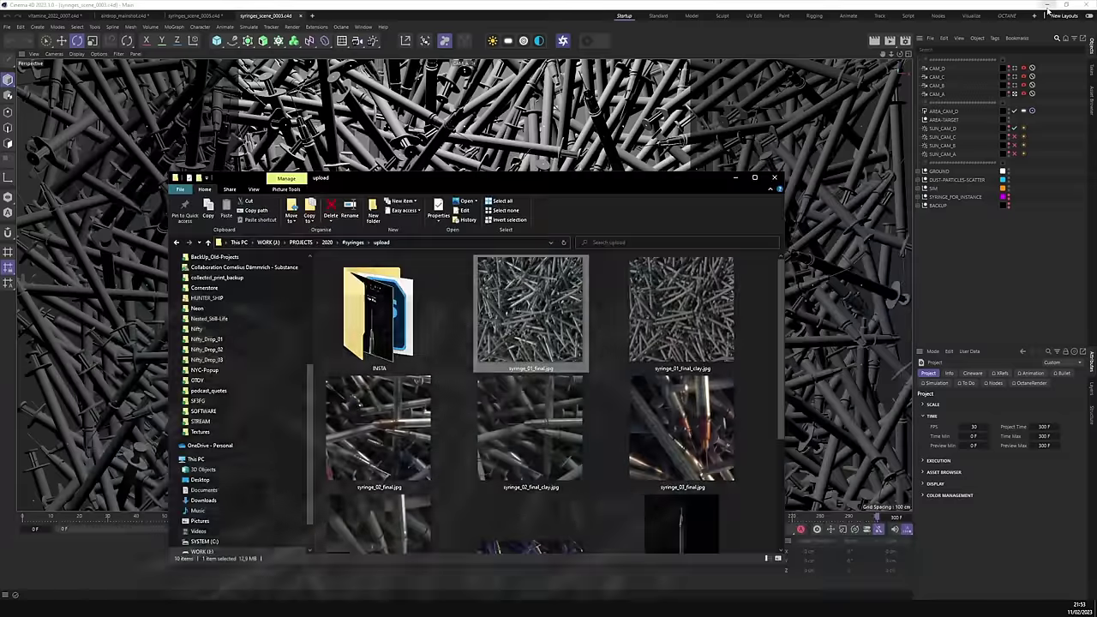
{"action": "left_click", "coordinate": [734, 178]}
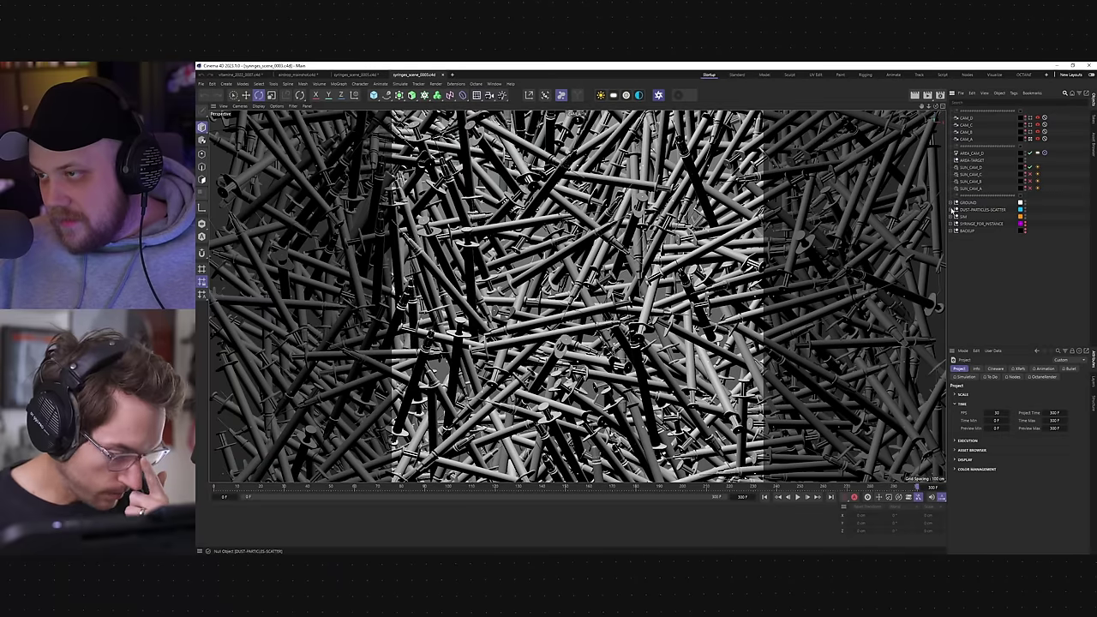
- Copy the two Haar objects and two Platonic instances from DUST_BOTTOM in the DUST-PARTICLES-SCATTER group into a new project
{"action": "left_click", "coordinate": [952, 209]}
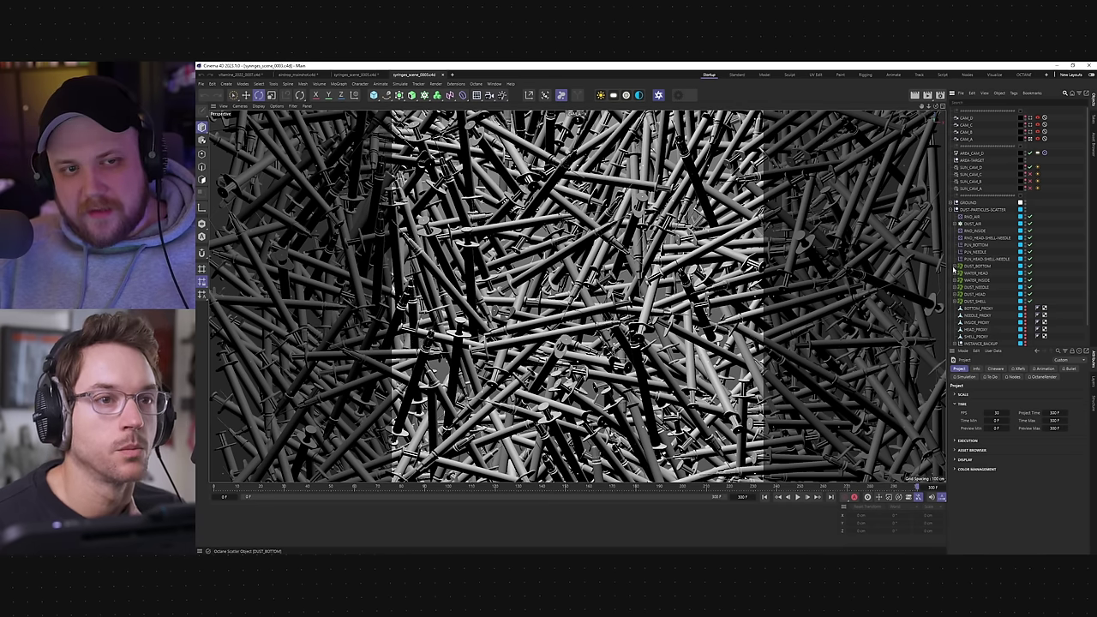
{"action": "left_click", "coordinate": [953, 266]}
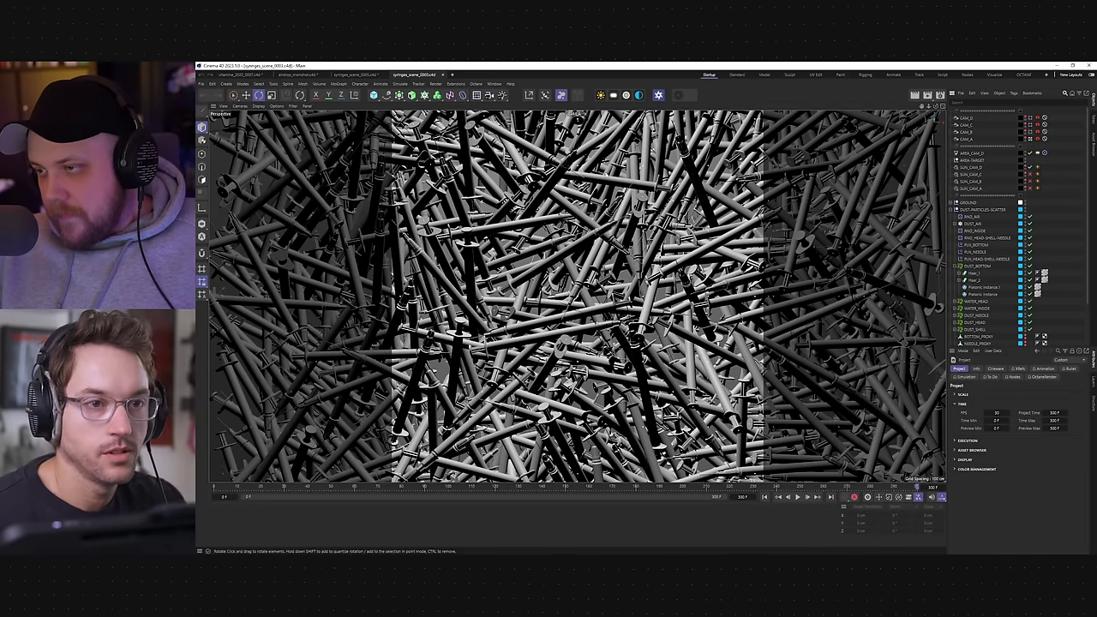
{"action": "left_click", "coordinate": [980, 295]}
{"action": "left_click", "coordinate": [974, 273], "text": "shift"}
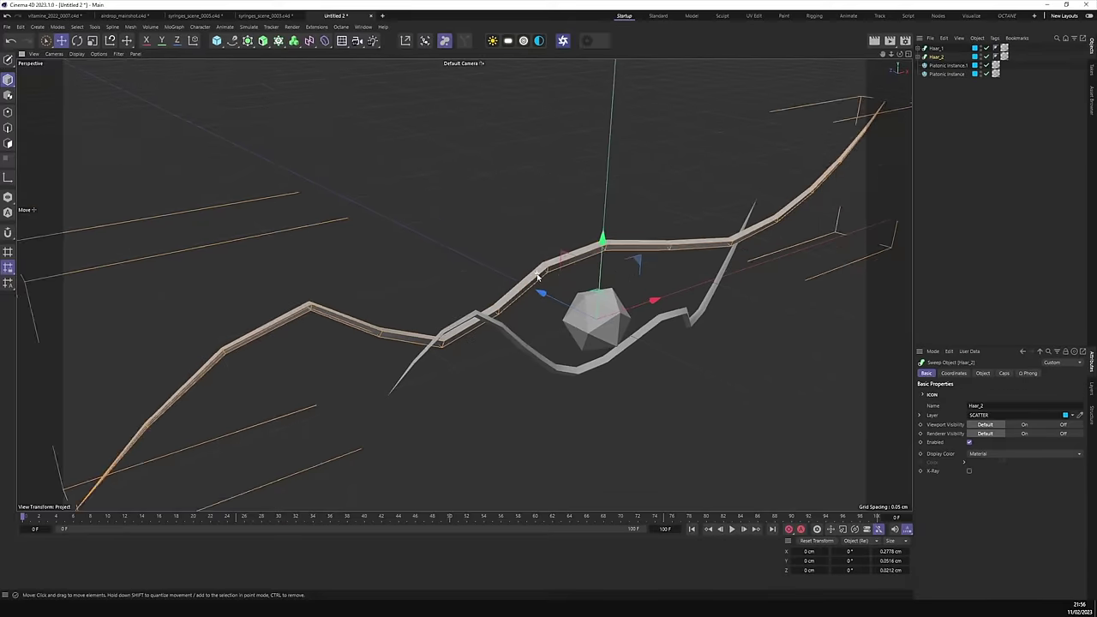
- Inspect the hair strands and platonic particle from several angles, and open the basic properties of the DUST material
{"action": "left_click_drag", "start_coordinate": [655, 289], "coordinate": [611, 320], "text": "alt"}
{"action": "scroll", "coordinate": [631, 281], "scroll_direction": "up", "scroll_amount": 6}
{"action": "scroll", "coordinate": [606, 309], "scroll_direction": "down", "scroll_amount": 5}
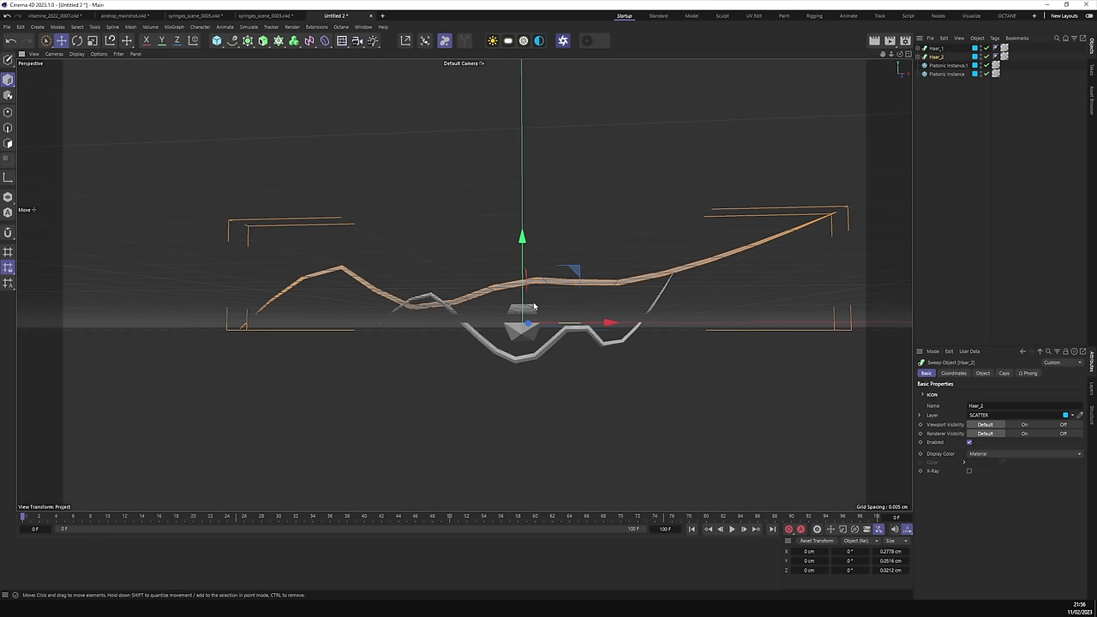
{"action": "left_click_drag", "start_coordinate": [440, 356], "coordinate": [725, 300]}
{"action": "left_click", "coordinate": [995, 73]}
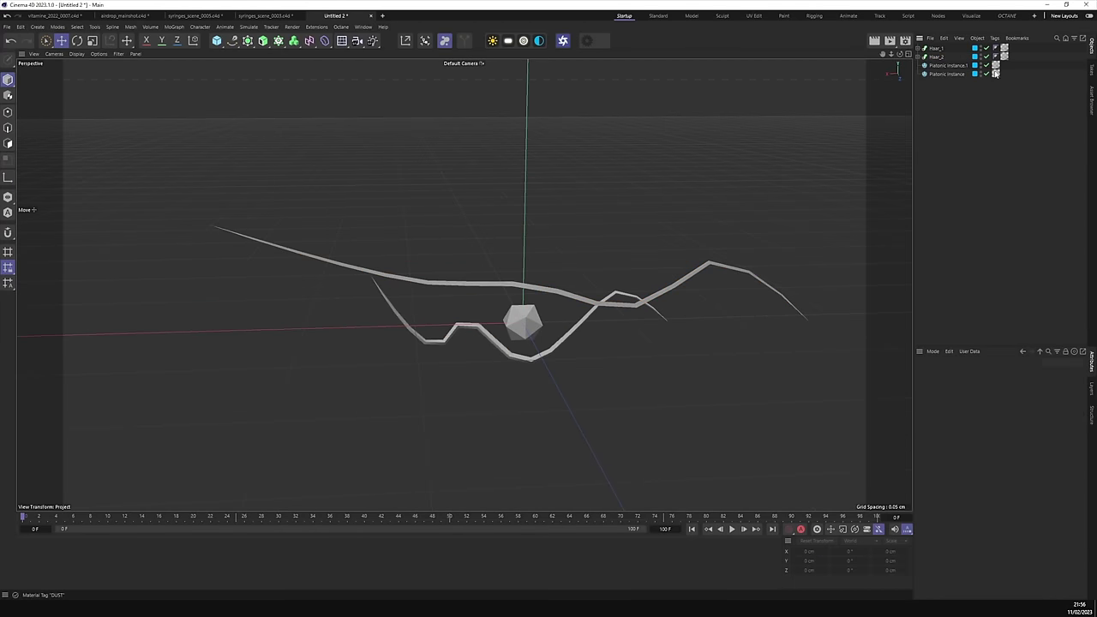
{"action": "left_click", "coordinate": [927, 374]}
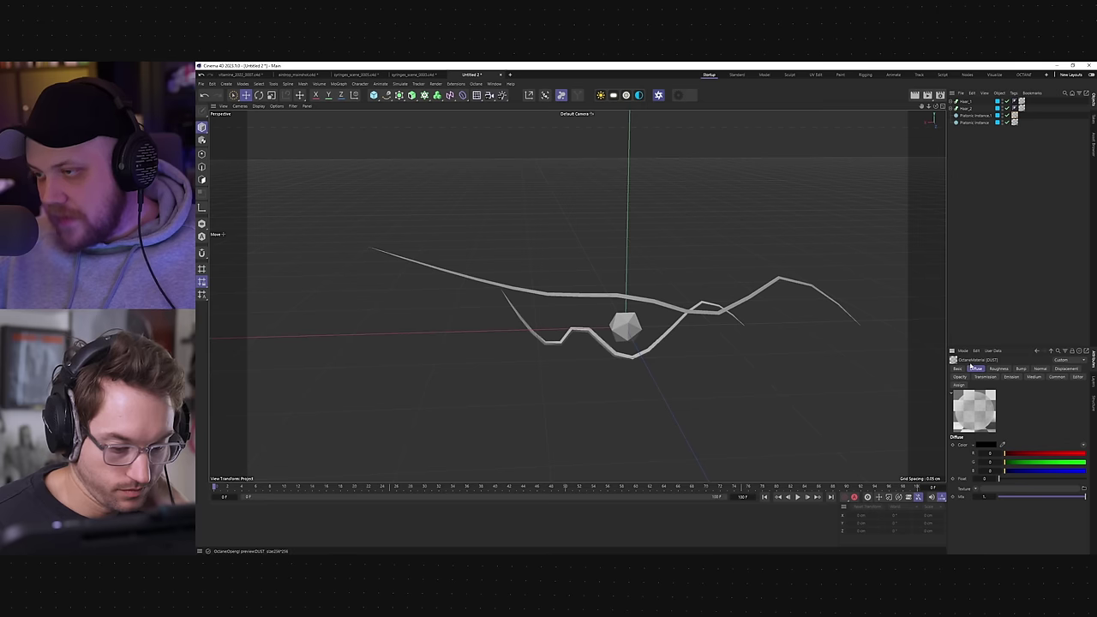
{"action": "left_click", "coordinate": [958, 368]}
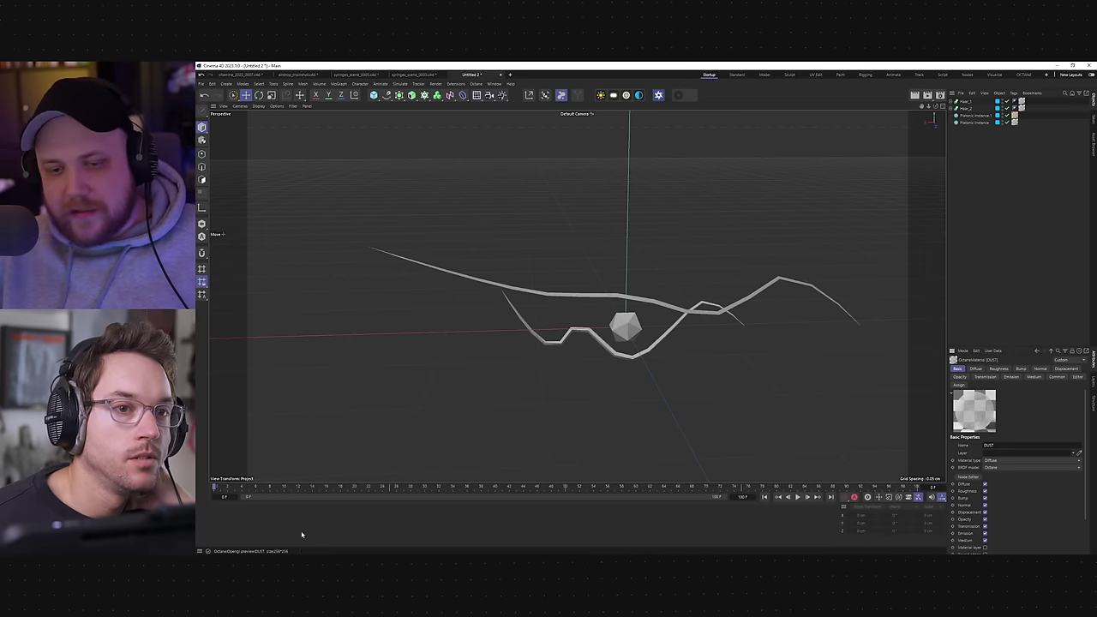
- Open the teeth_stills_1.15.1.tif render from the project folders, examine the particles on the tooth's surface and edges, and put the image away
{"action": "key", "text": "alt+Tab"}
{"action": "left_click", "coordinate": [631, 417]}
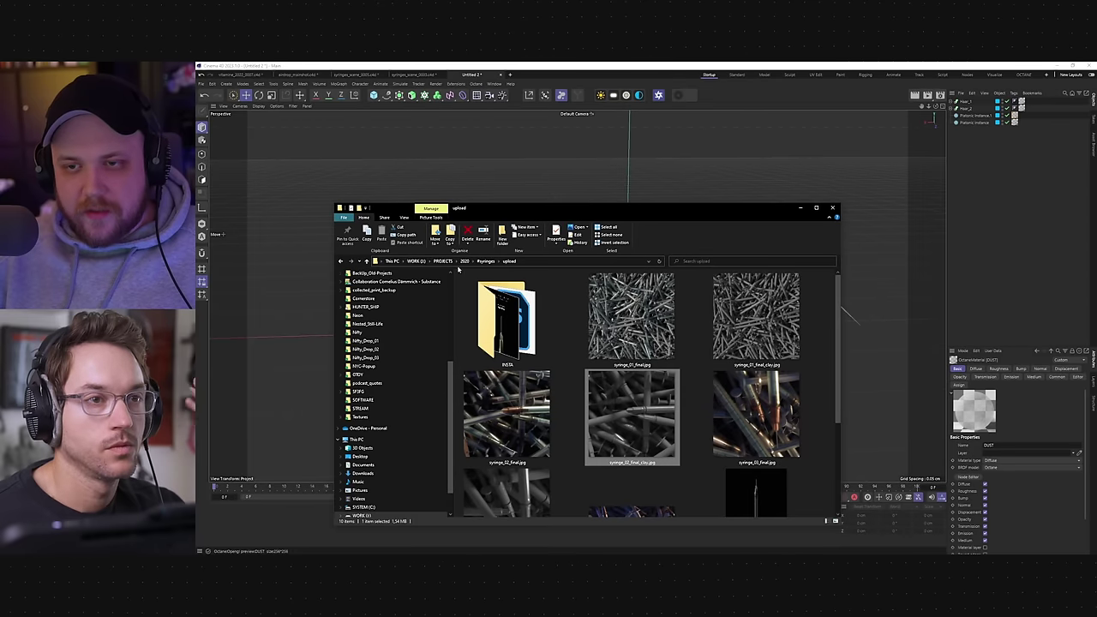
{"action": "left_click", "coordinate": [484, 261]}
{"action": "left_click", "coordinate": [464, 261]}
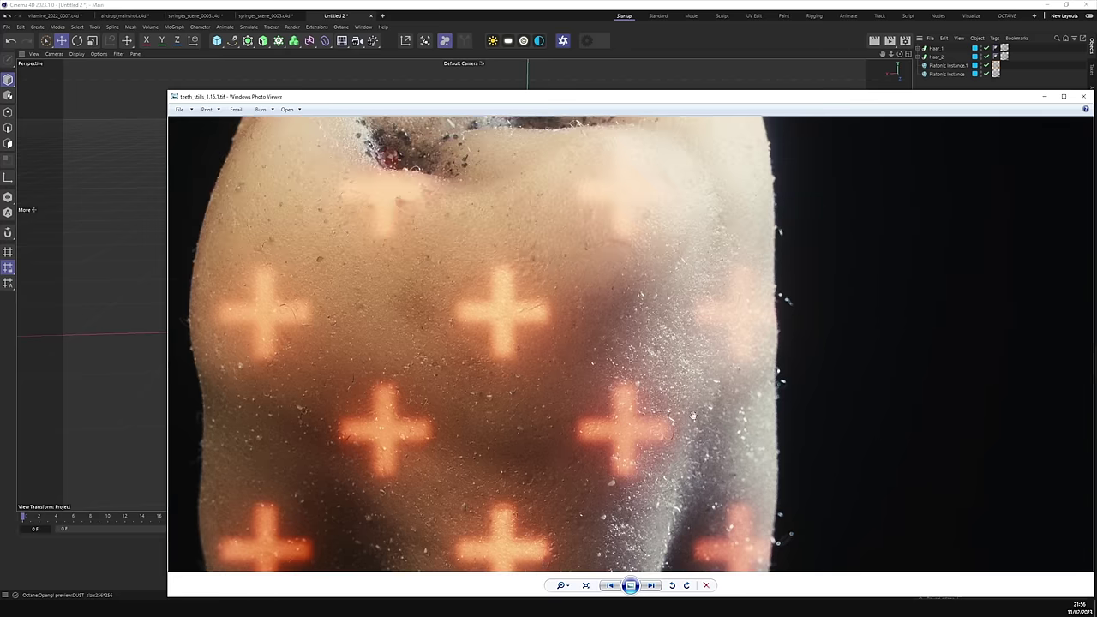
{"action": "left_click_drag", "start_coordinate": [540, 347], "coordinate": [585, 514]}
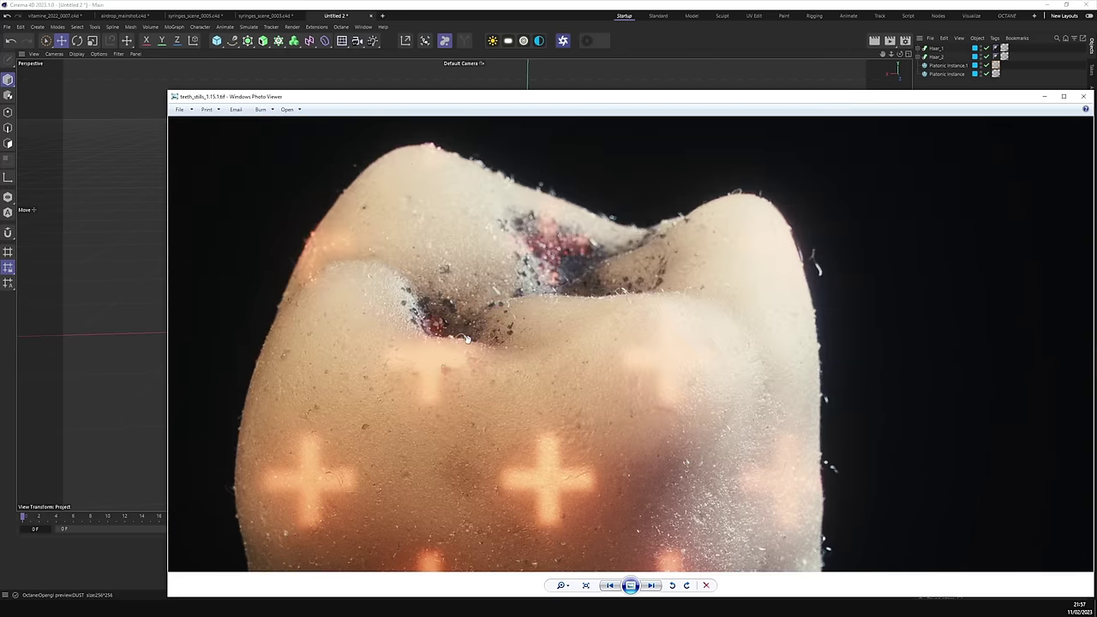
{"action": "left_click", "coordinate": [1042, 97]}
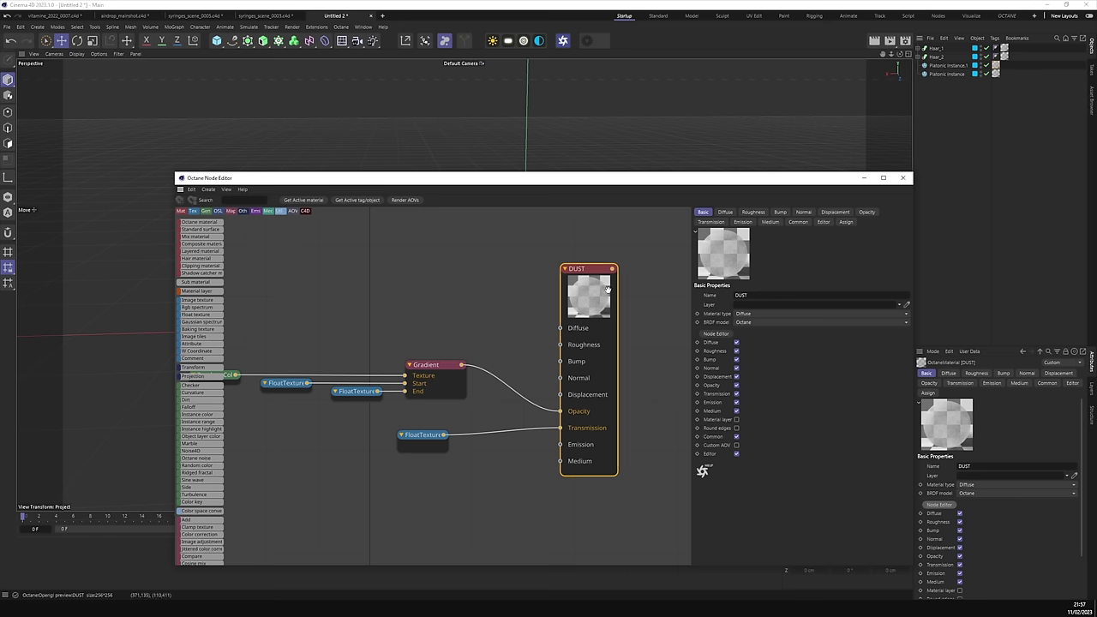
- Review the DUST material's node setup: the transmission float texture, diffuse color, and the random color and gradient driving opacity
{"action": "left_click", "coordinate": [422, 435]}
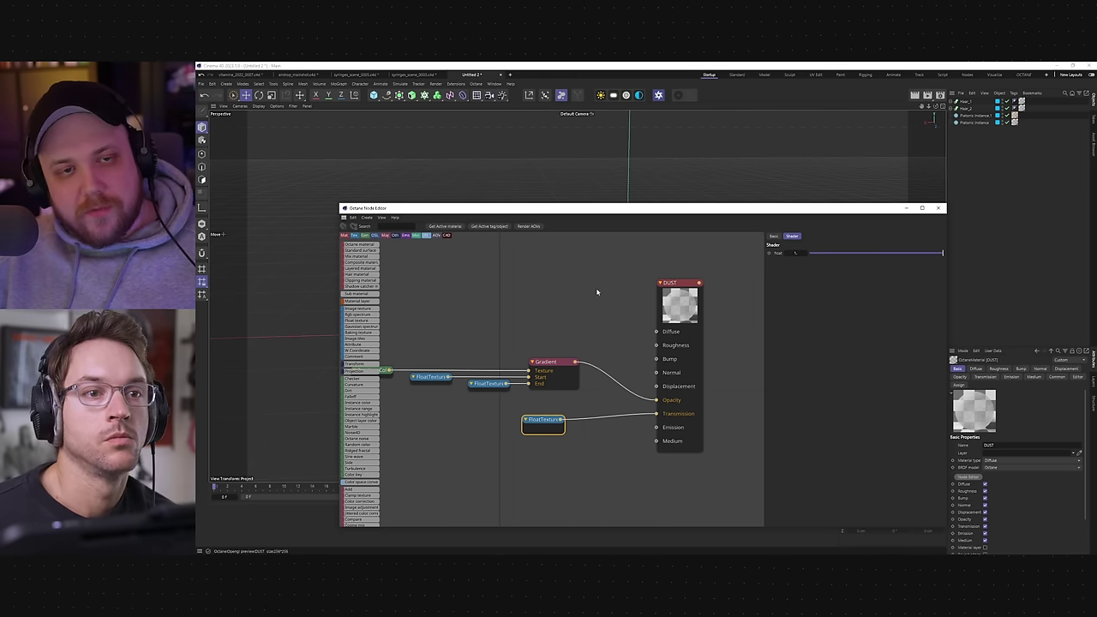
{"action": "left_click", "coordinate": [677, 301]}
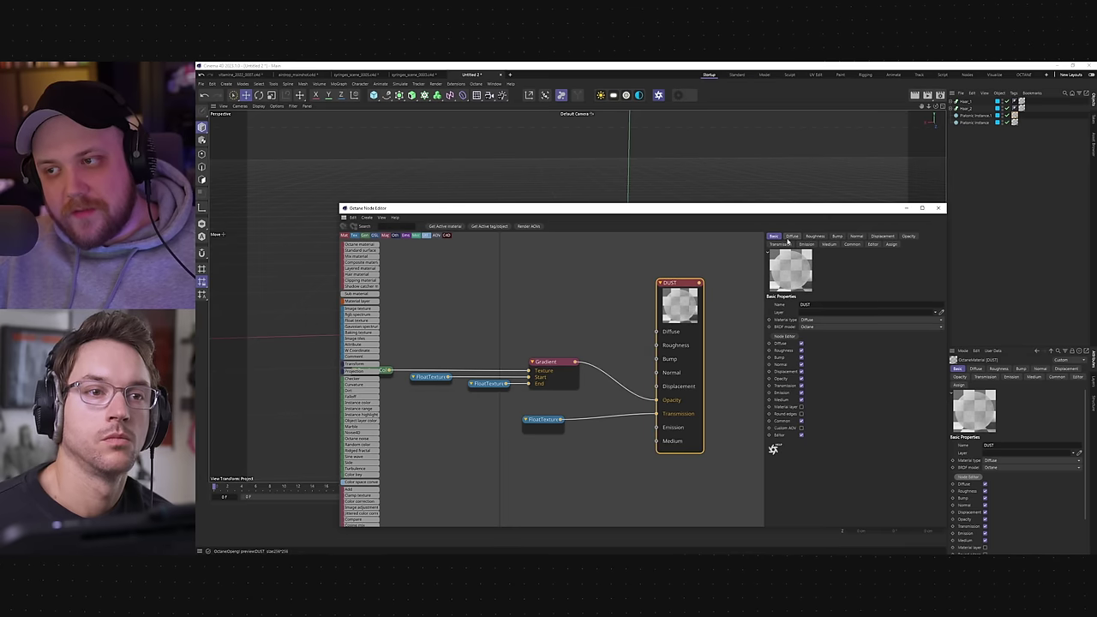
{"action": "left_click", "coordinate": [791, 237]}
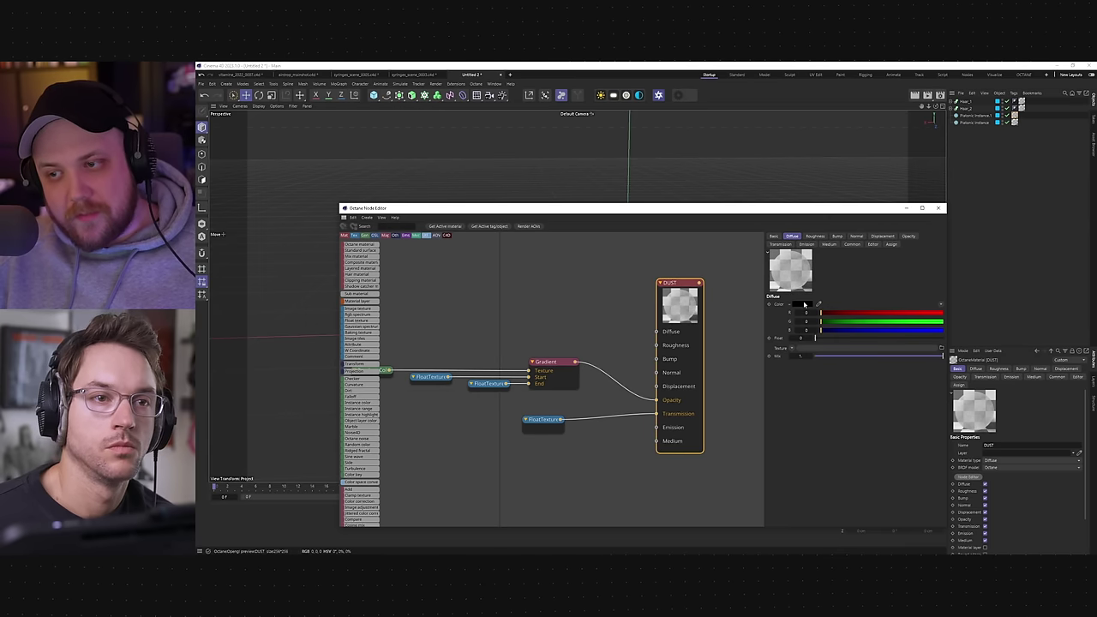
{"action": "left_click", "coordinate": [538, 420]}
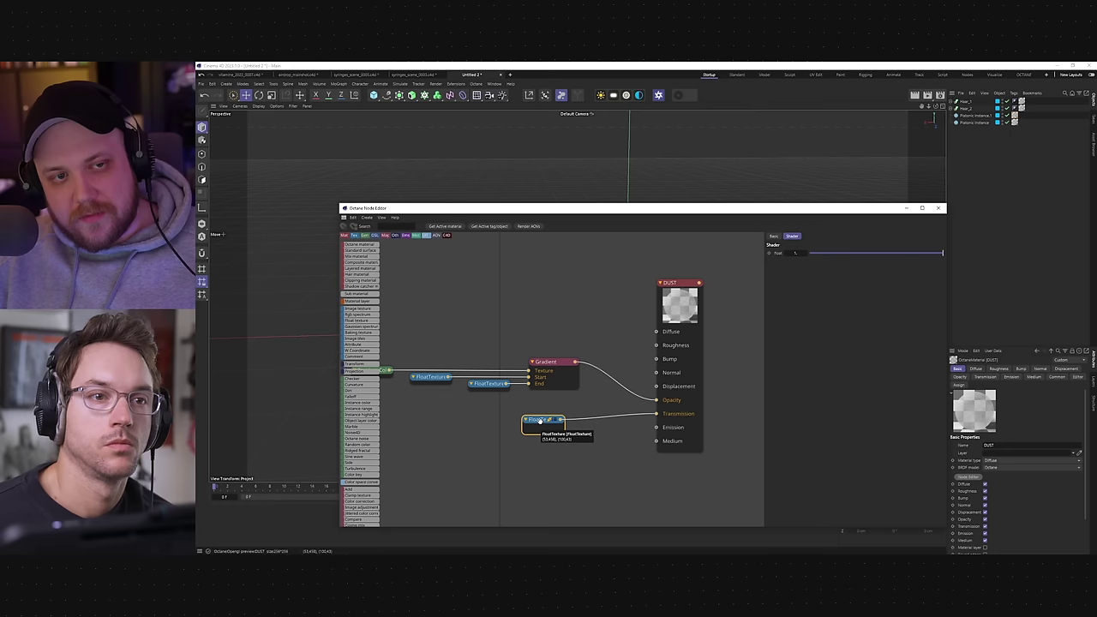
{"action": "left_click", "coordinate": [549, 363]}
{"action": "mouse_move", "coordinate": [408, 397]}
{"action": "left_mouse_down"}
{"action": "mouse_move", "coordinate": [547, 415]}
{"action": "mouse_move", "coordinate": [426, 405]}
{"action": "left_mouse_up"}
{"action": "left_click", "coordinate": [396, 378]}
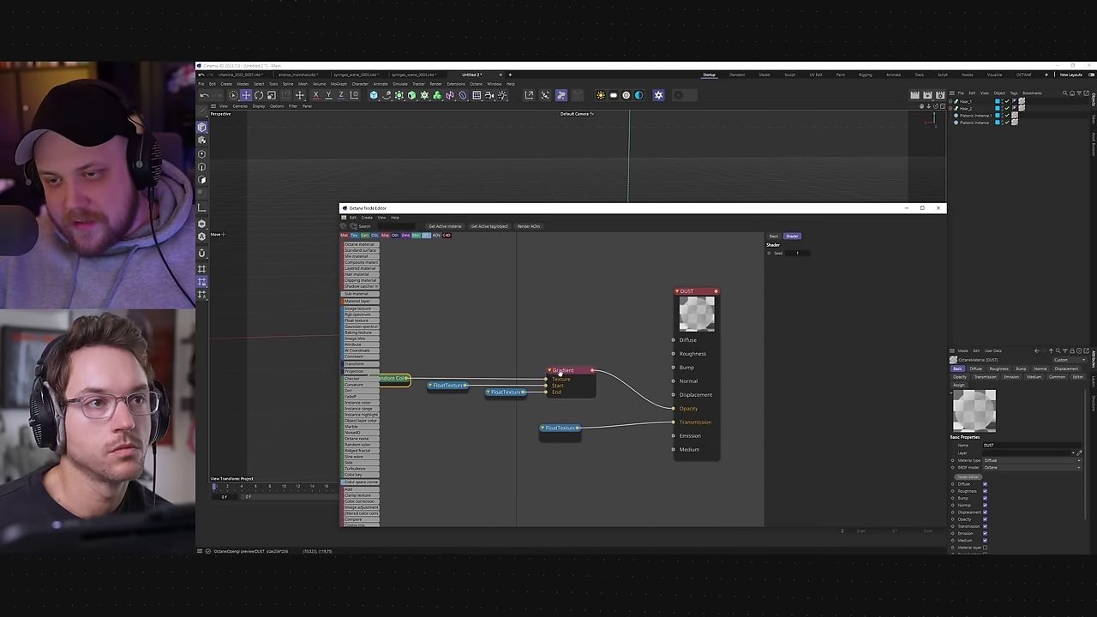
{"action": "left_click", "coordinate": [561, 371]}
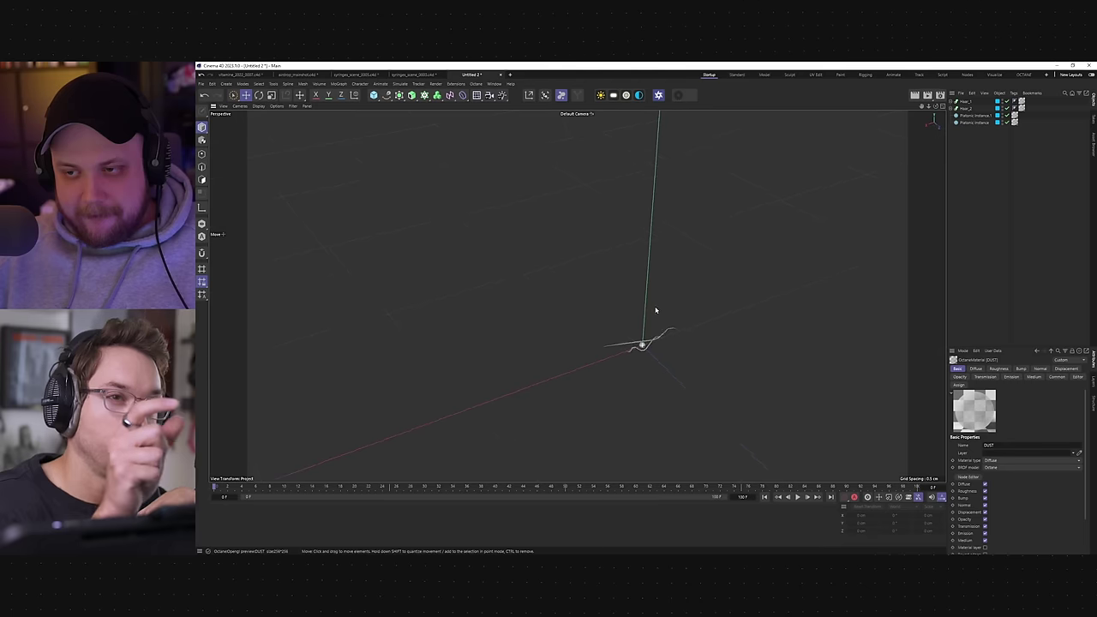
- Expand the Haar_2 sweep to show its circle and spline, and select the Platonic Instance particle in the close-up view
{"action": "left_click_drag", "start_coordinate": [653, 311], "coordinate": [755, 390]}
{"action": "left_click_drag", "start_coordinate": [761, 336], "coordinate": [807, 344]}
{"action": "left_click", "coordinate": [951, 108]}
{"action": "scroll", "coordinate": [683, 389], "scroll_direction": "up", "scroll_amount": 10}
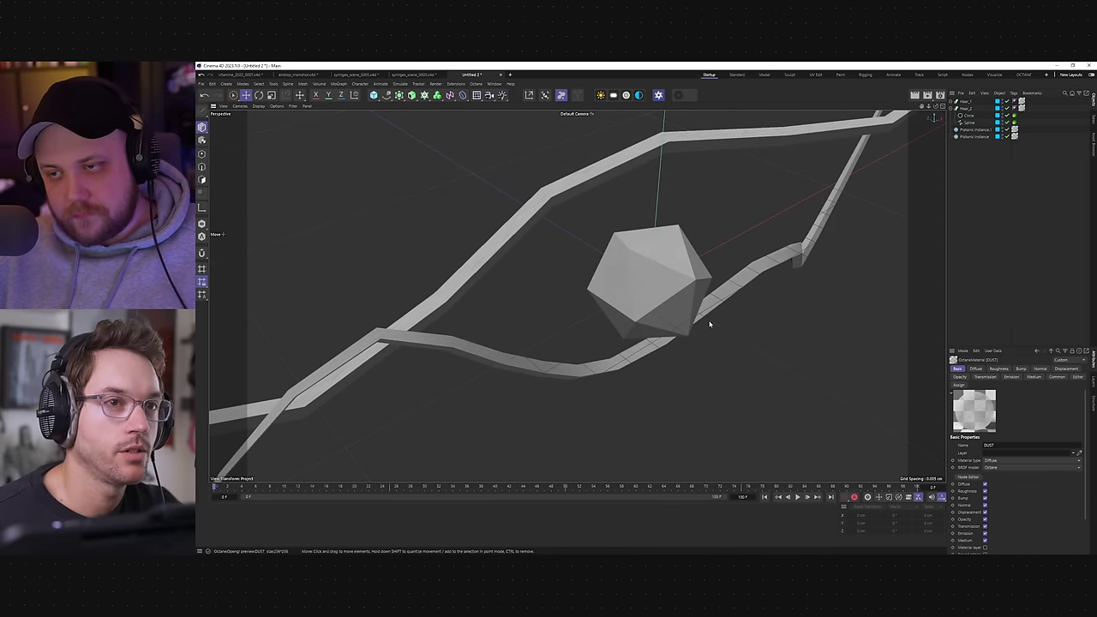
{"action": "left_click", "coordinate": [643, 276]}
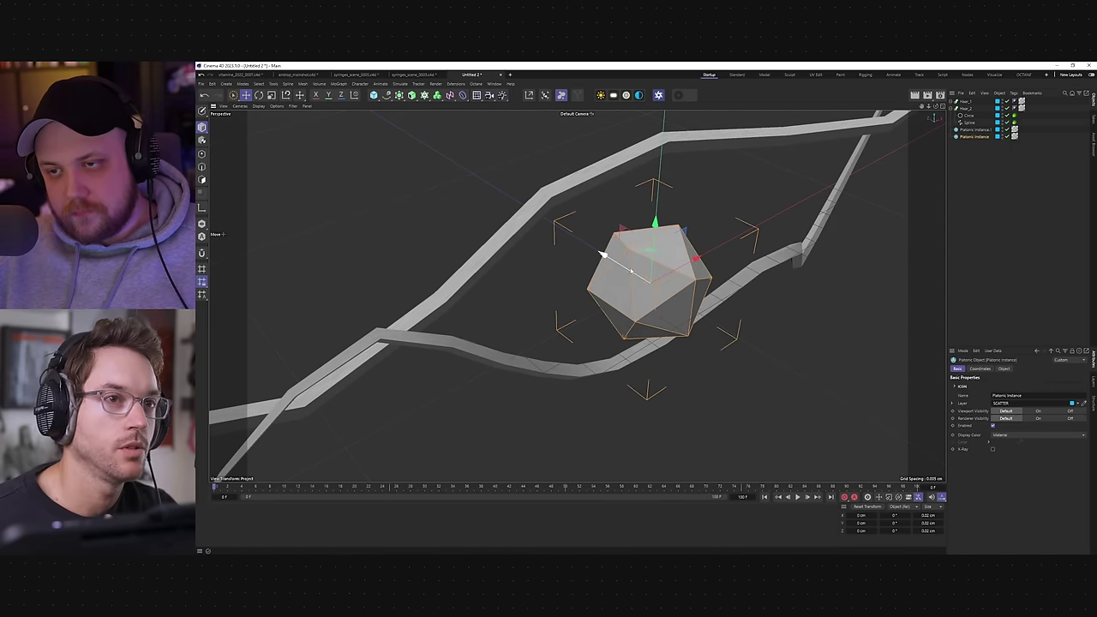
- Move the selected Platonic Instance along Z so it sits beside the other platonic particle, and clear the selection
{"action": "left_click_drag", "start_coordinate": [603, 254], "coordinate": [690, 302]}
{"action": "left_click_drag", "start_coordinate": [599, 369], "coordinate": [638, 345]}
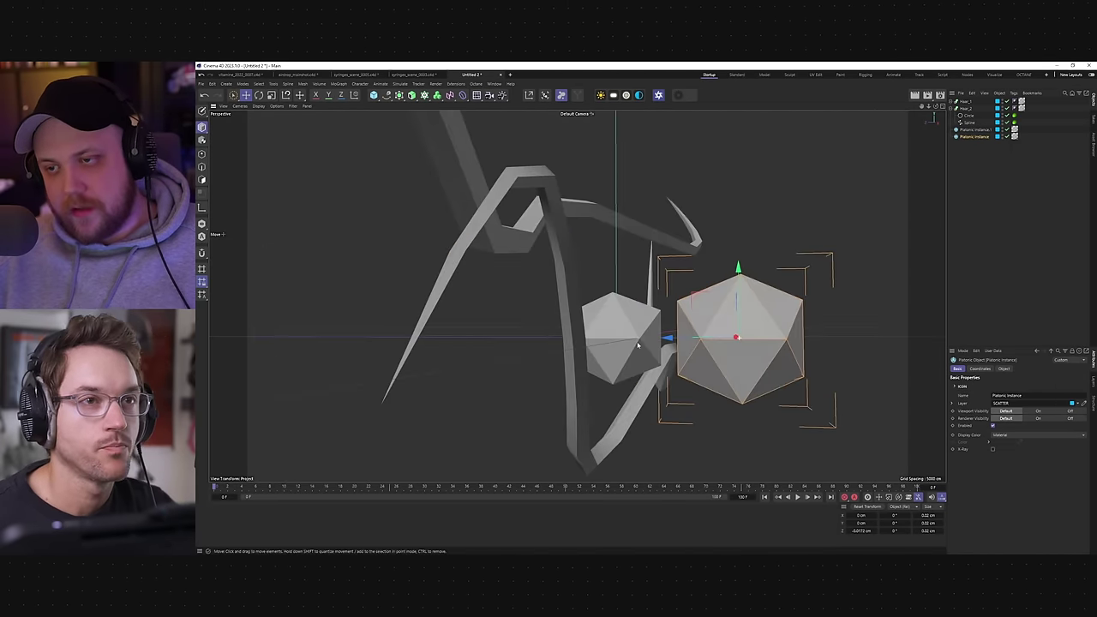
{"action": "left_click_drag", "start_coordinate": [765, 347], "coordinate": [707, 385]}
{"action": "left_click", "coordinate": [708, 385]}
{"action": "scroll", "coordinate": [739, 345], "scroll_direction": "down", "scroll_amount": 8}
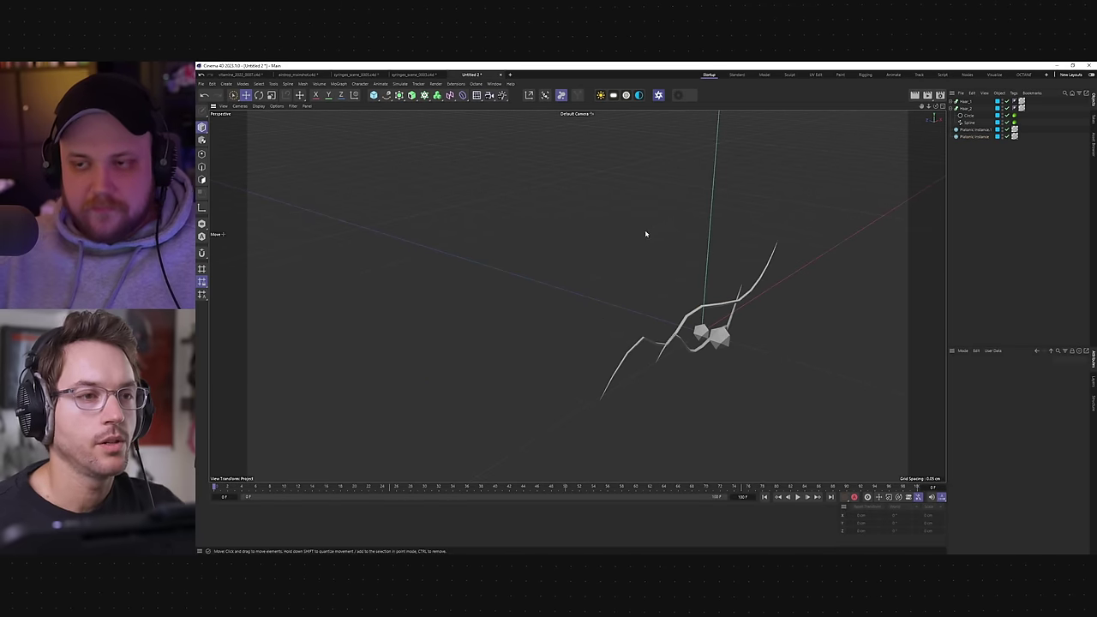
- Add a Plane primitive beneath the particles and set the project's view clipping to Medium
{"action": "left_click_drag", "start_coordinate": [646, 232], "coordinate": [591, 282]}
{"action": "scroll", "coordinate": [674, 361], "scroll_direction": "down", "scroll_amount": 6}
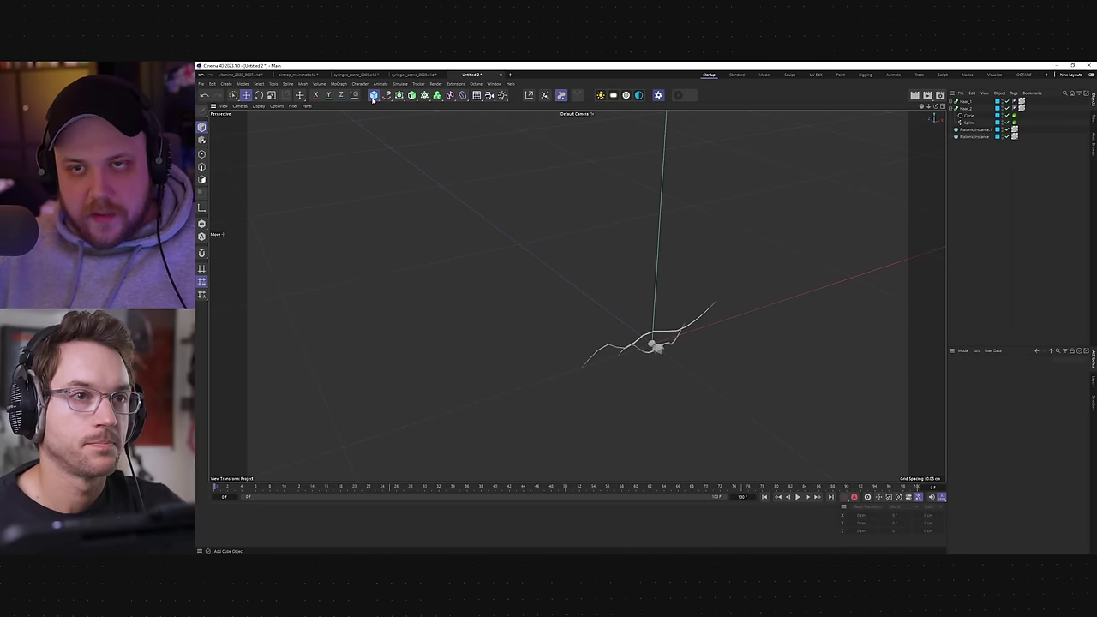
{"action": "left_click", "coordinate": [372, 94]}
{"action": "left_click", "coordinate": [436, 119]}
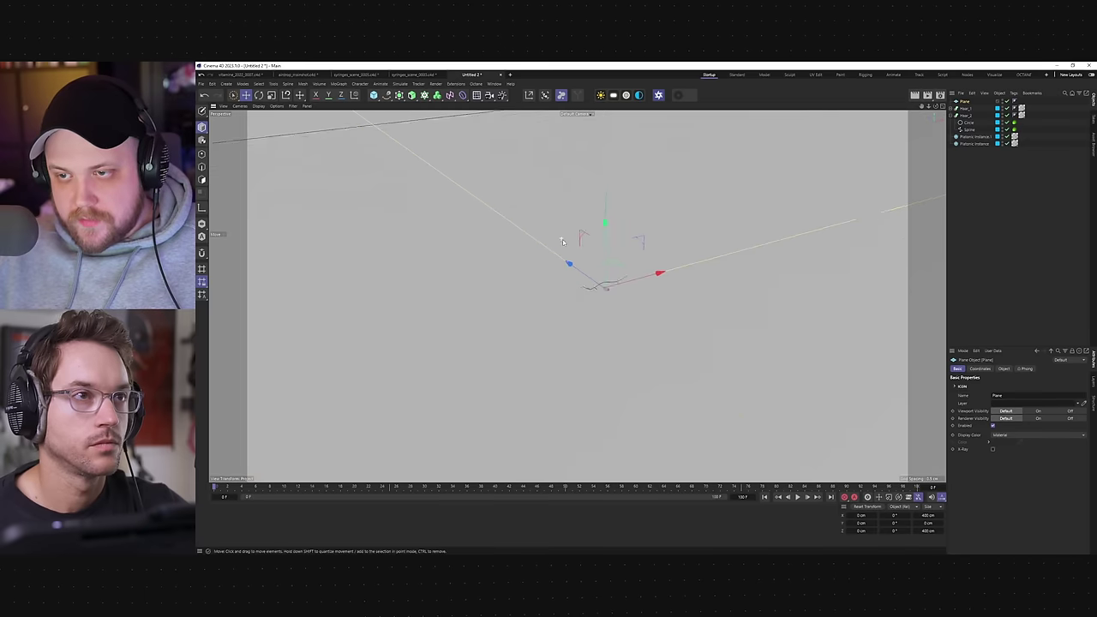
{"action": "scroll", "coordinate": [566, 245], "scroll_direction": "down", "scroll_amount": 3}
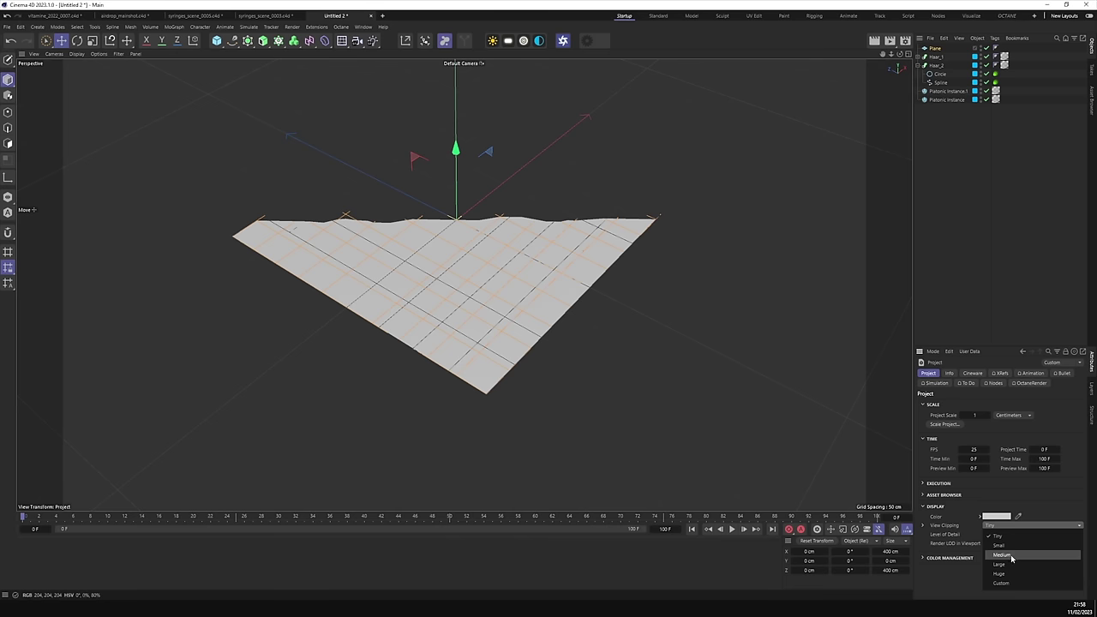
{"action": "left_click_drag", "start_coordinate": [719, 290], "coordinate": [646, 234]}
- Scale up Haar_1, Haar_2 and both Platonic Instances together relative to the plane
{"action": "left_click", "coordinate": [943, 83]}
{"action": "left_click", "coordinate": [918, 65]}
{"action": "left_click", "coordinate": [937, 56]}
{"action": "left_click", "coordinate": [937, 83], "text": "shift"}
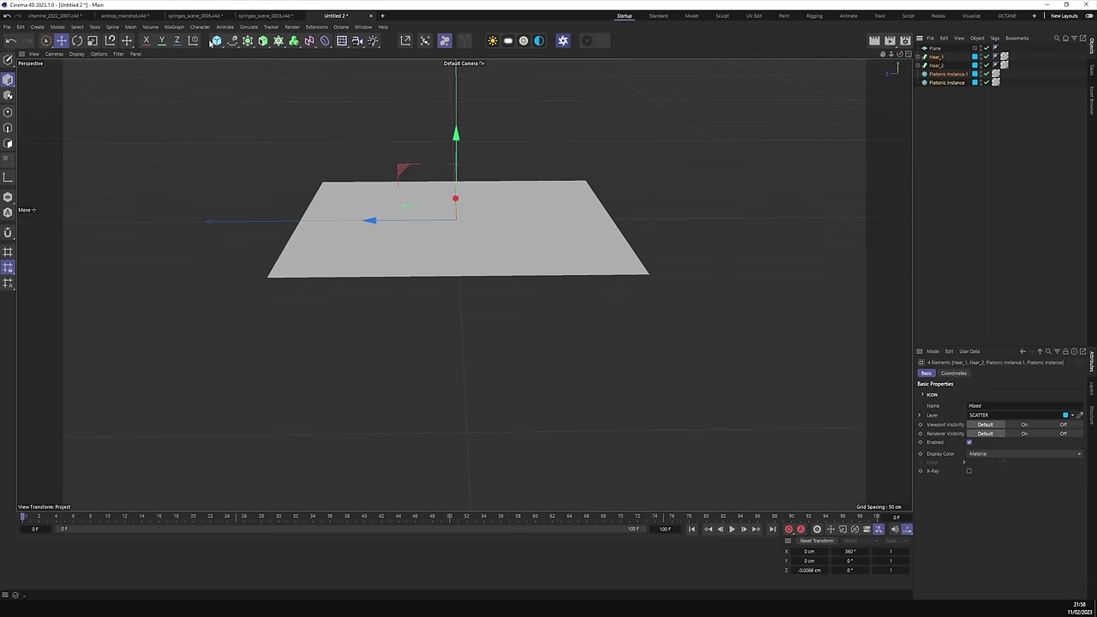
{"action": "left_click", "coordinate": [92, 42]}
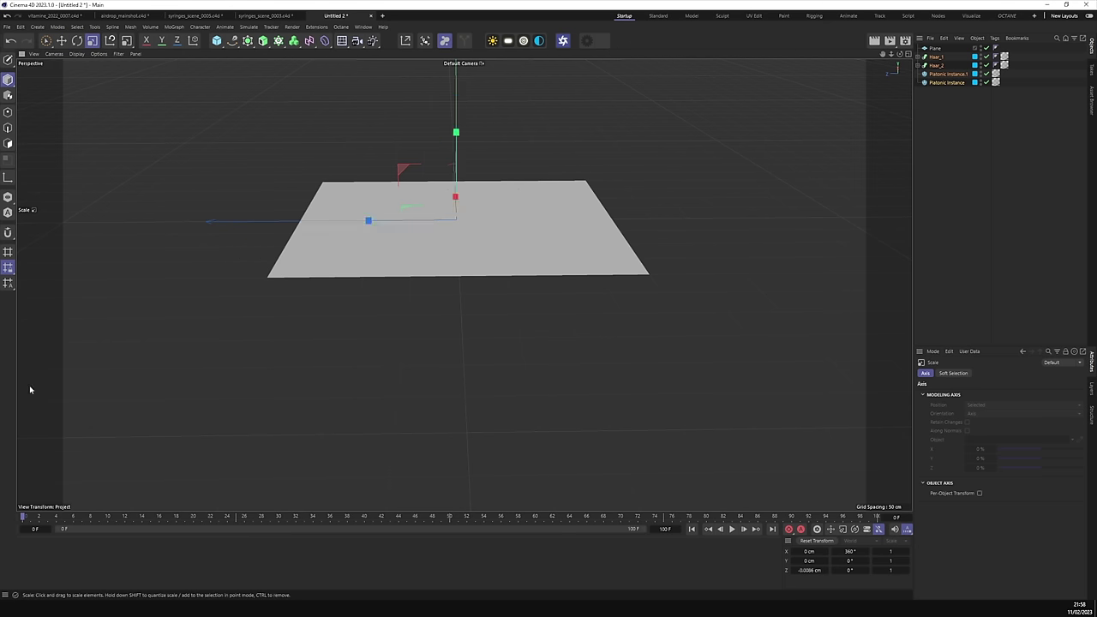
{"action": "left_click_drag", "start_coordinate": [505, 262], "coordinate": [514, 357]}
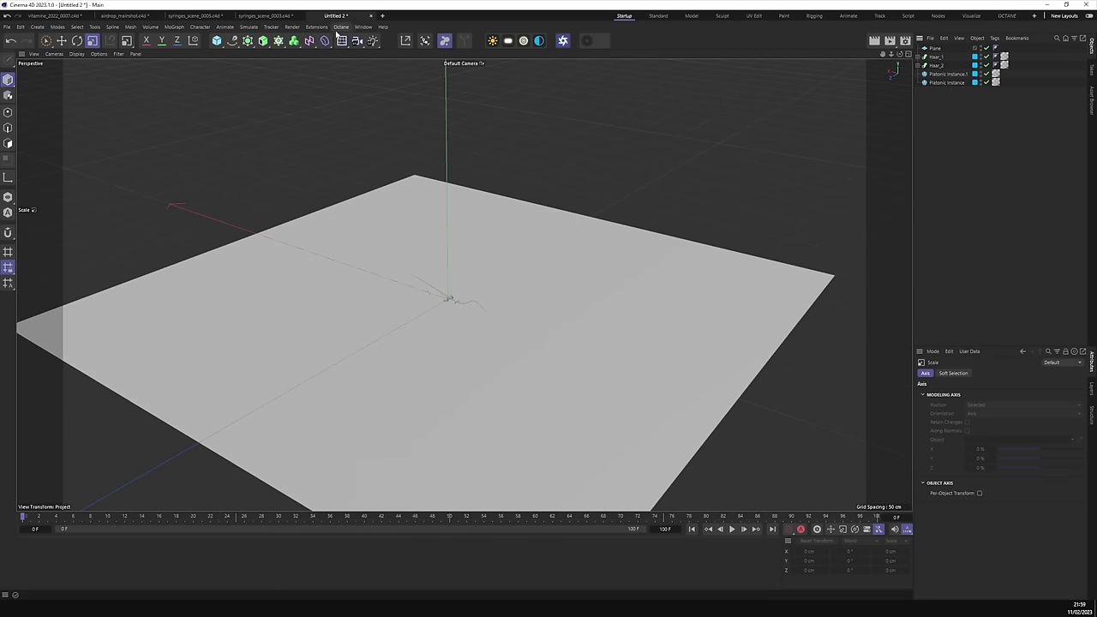
- Create an Octane Scatter object and make the two hairs and two platonic particles its children
{"action": "left_click", "coordinate": [315, 28]}
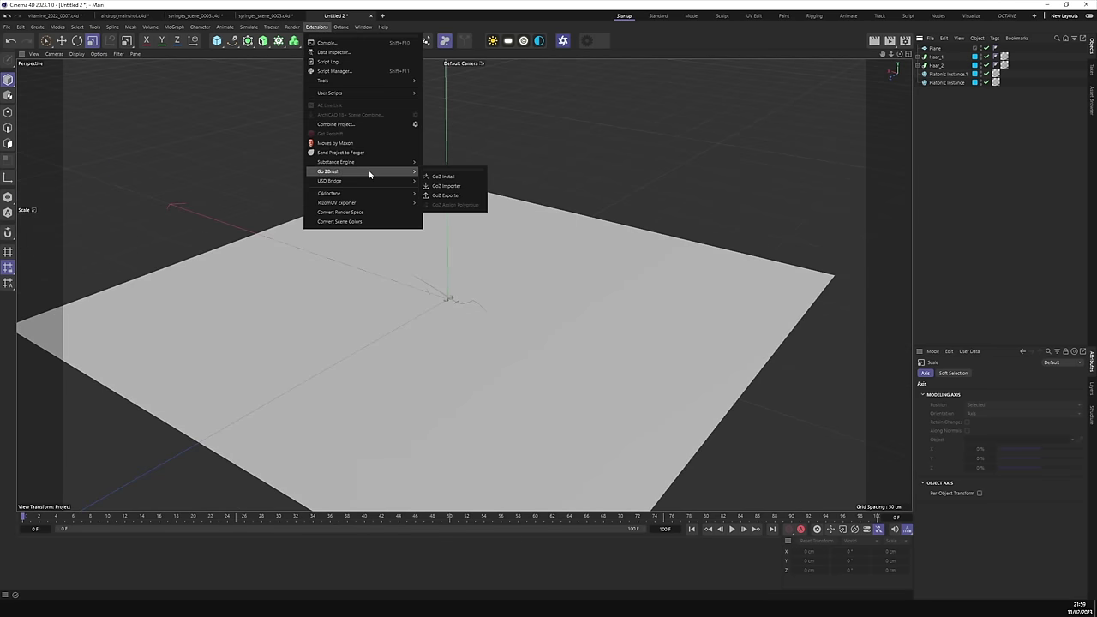
{"action": "mouse_move", "coordinate": [368, 193]}
{"action": "left_click", "coordinate": [477, 236]}
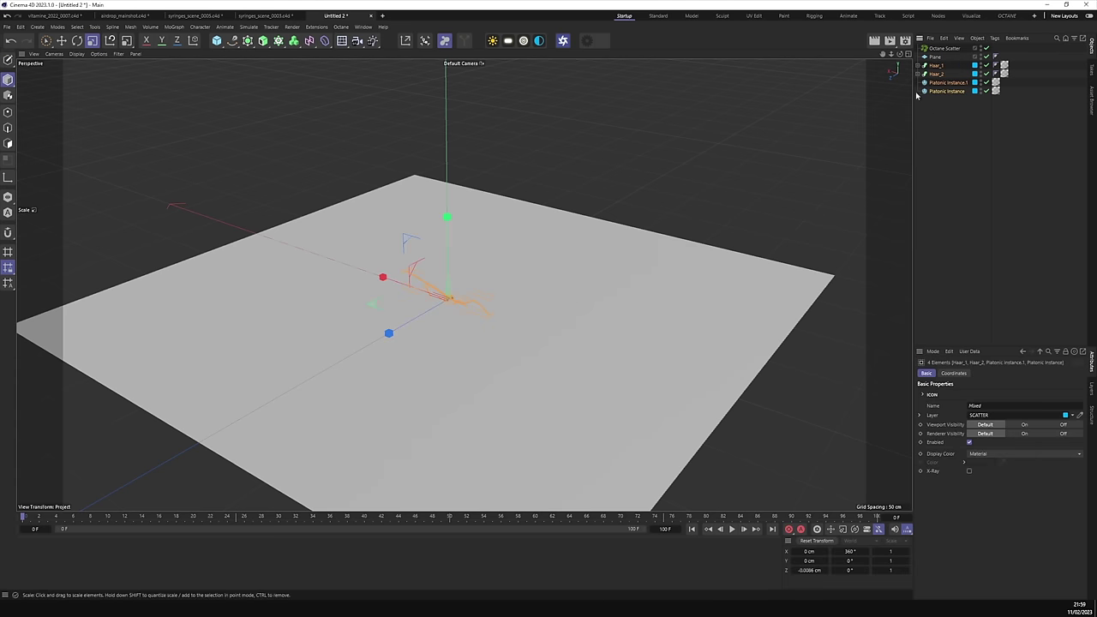
{"action": "left_click_drag", "start_coordinate": [936, 66], "coordinate": [942, 49]}
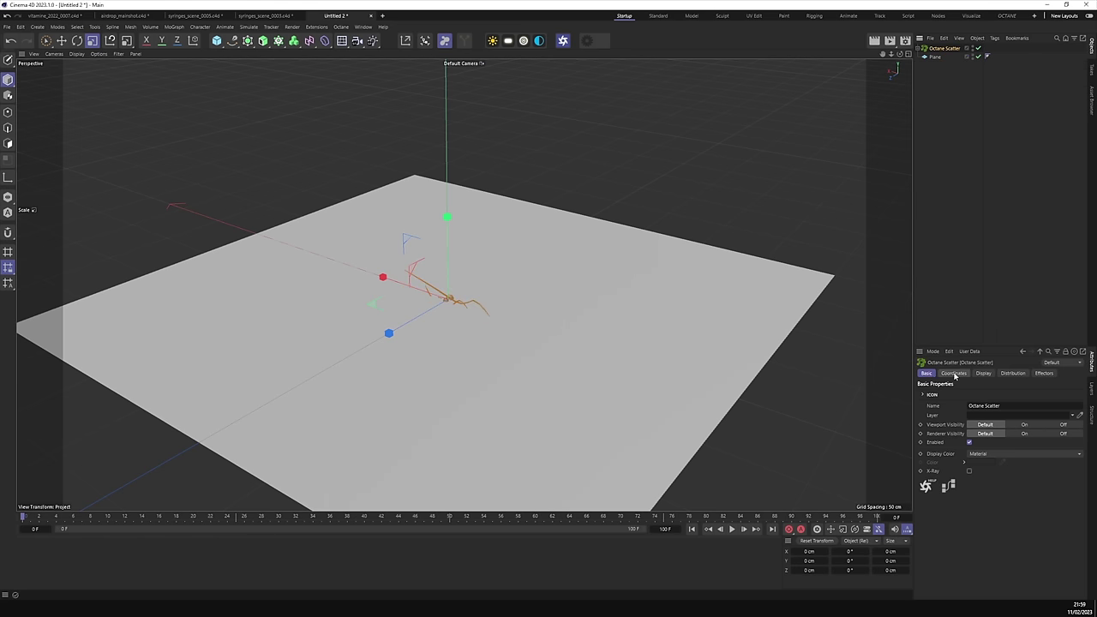
- Set the Octane Scatter's distribution type to Surface and assign the Plane as its surface
{"action": "left_click", "coordinate": [982, 374]}
{"action": "left_click", "coordinate": [953, 374]}
{"action": "left_click", "coordinate": [1012, 374]}
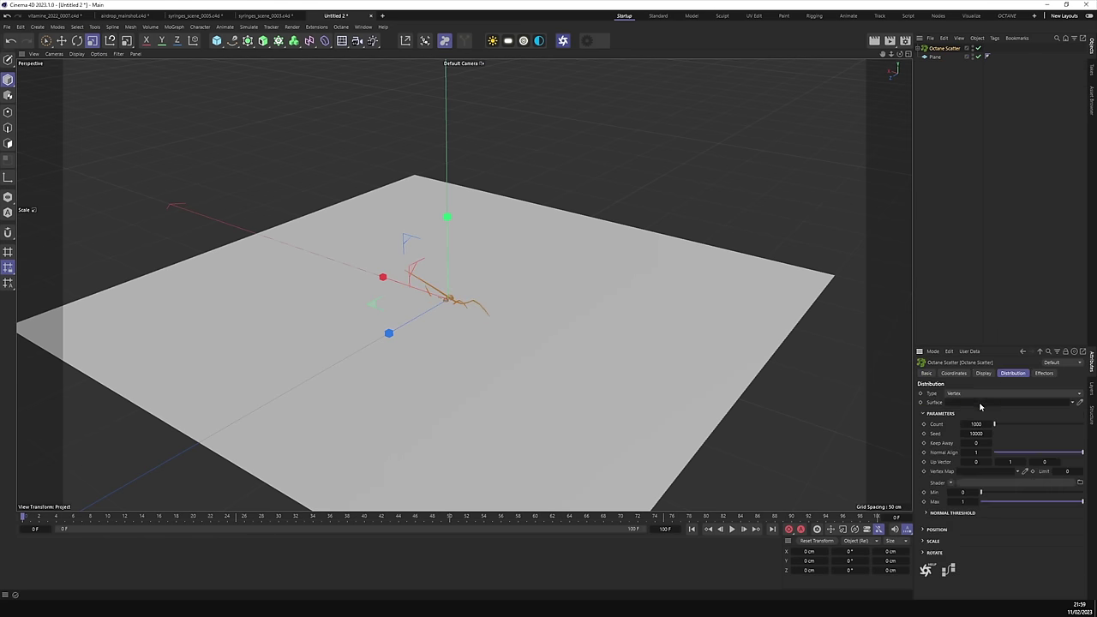
{"action": "left_click", "coordinate": [960, 395]}
{"action": "left_click", "coordinate": [967, 417]}
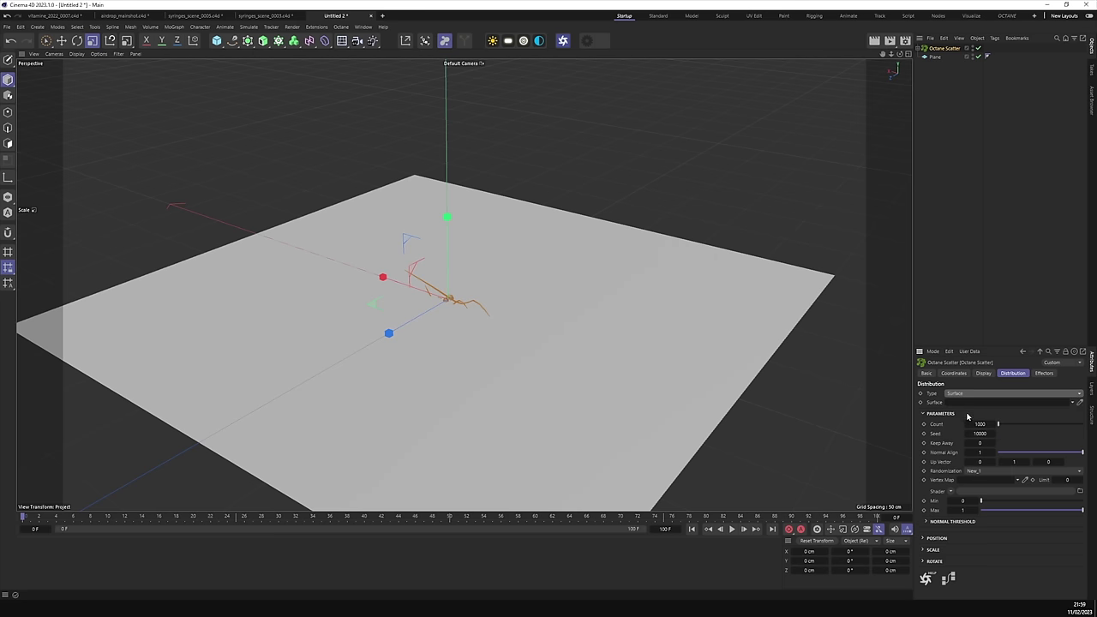
{"action": "left_click_drag", "start_coordinate": [929, 57], "coordinate": [958, 402]}
{"action": "left_click_drag", "start_coordinate": [574, 297], "coordinate": [431, 368]}
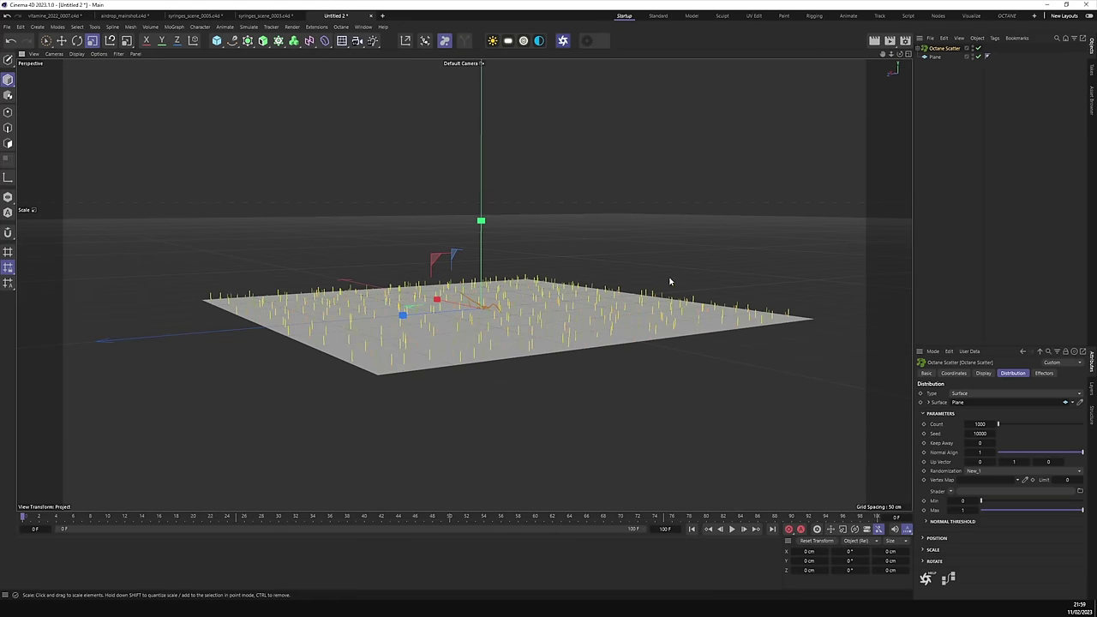
- Set the Octane Scatter's display type to Object and clear the selection
{"action": "left_click_drag", "start_coordinate": [652, 285], "coordinate": [611, 333]}
{"action": "left_click", "coordinate": [1047, 374]}
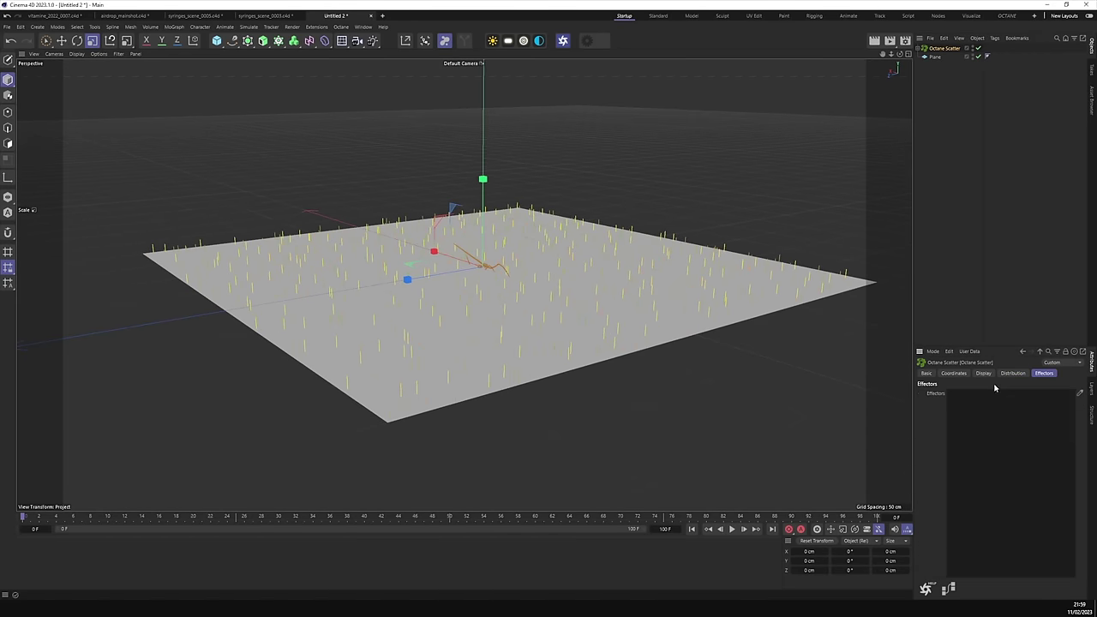
{"action": "left_click", "coordinate": [1010, 372]}
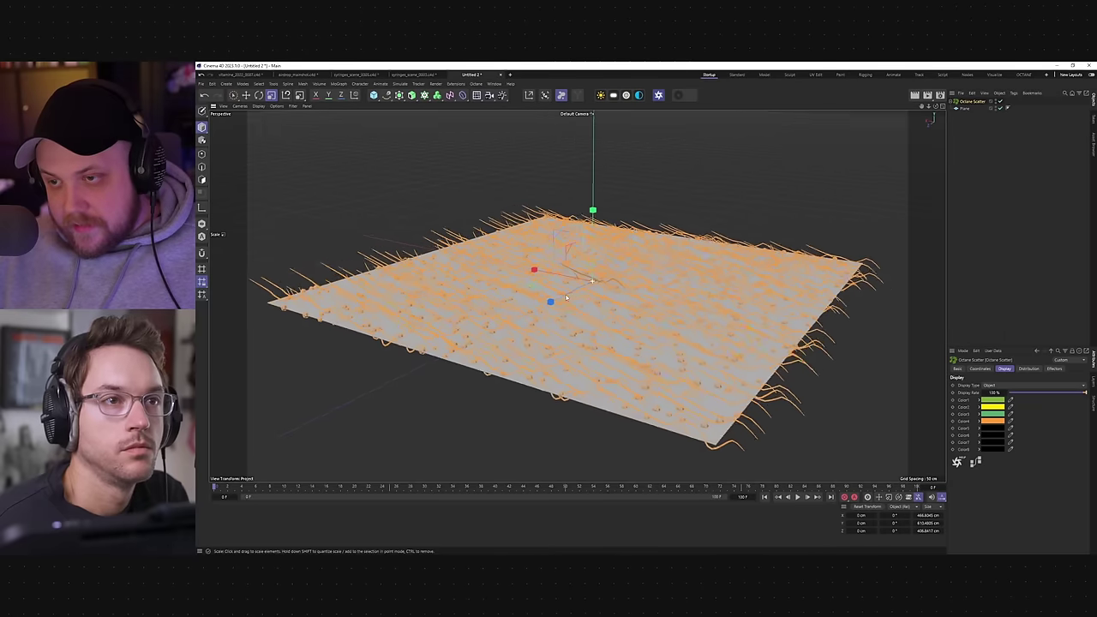
{"action": "left_click_drag", "start_coordinate": [514, 283], "coordinate": [587, 289]}
{"action": "left_click", "coordinate": [984, 224]}
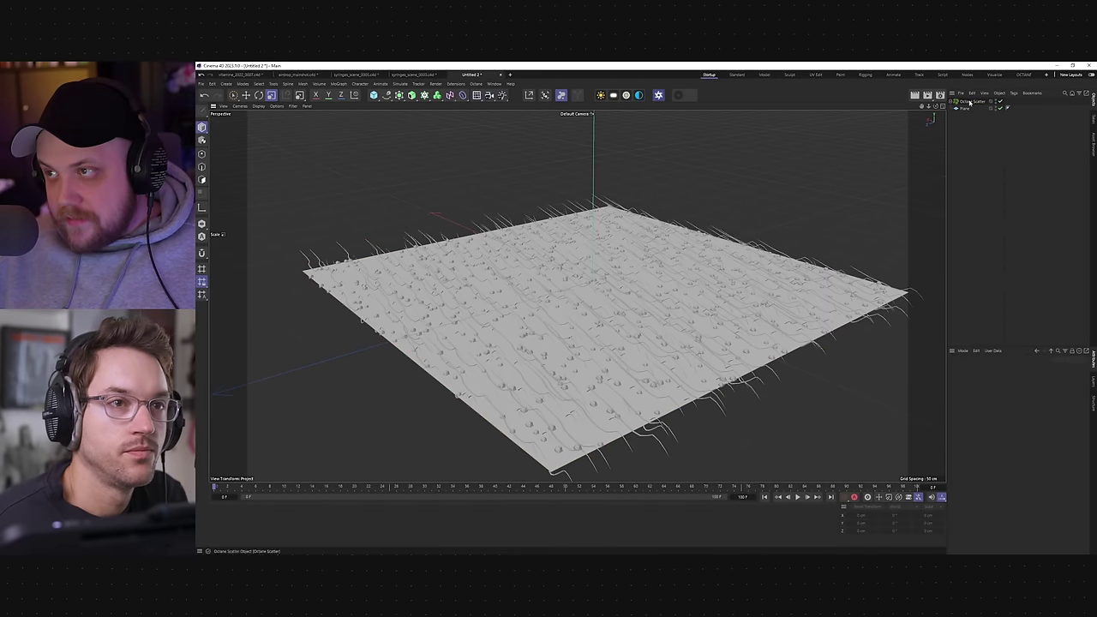
- Create a Random effector and assign it to the Octane Scatter's effectors list
{"action": "left_click", "coordinate": [972, 101]}
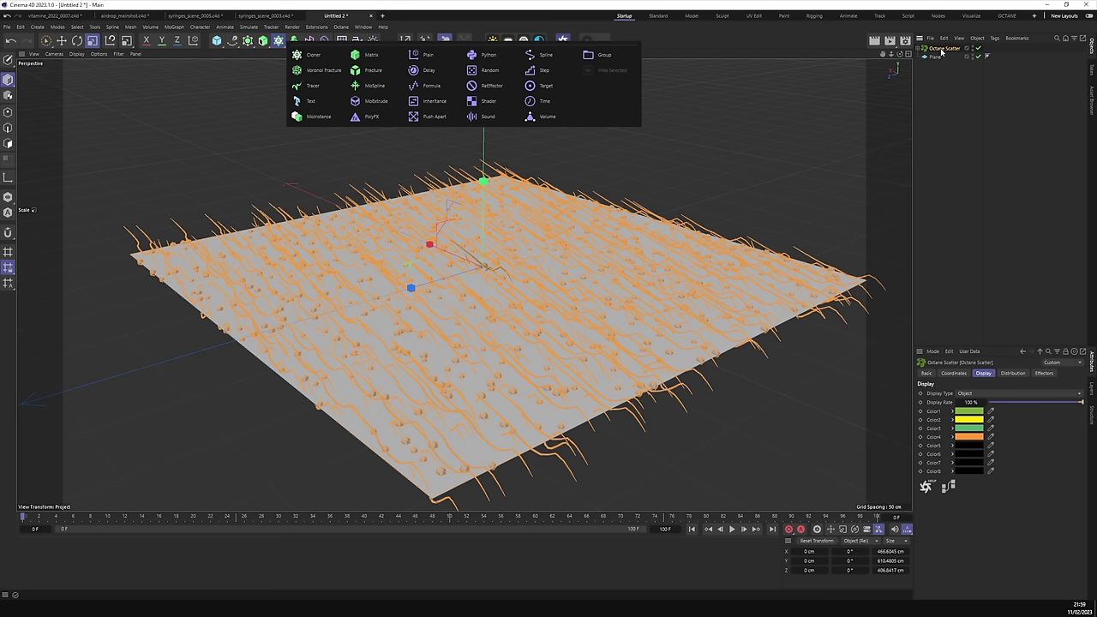
{"action": "left_click", "coordinate": [490, 71]}
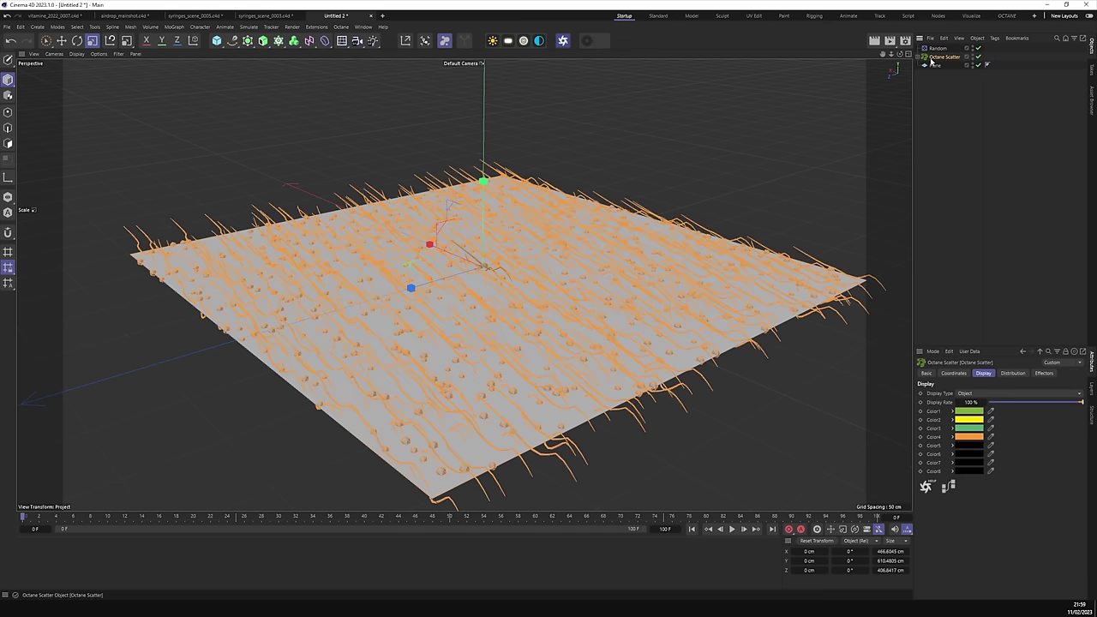
{"action": "left_click", "coordinate": [1044, 374]}
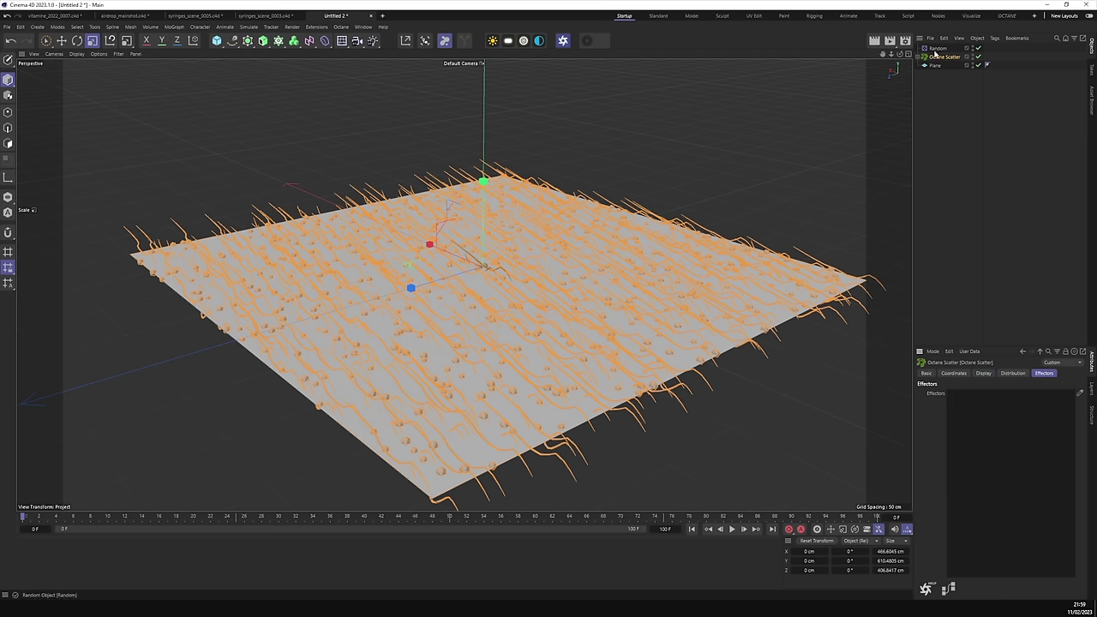
{"action": "left_click_drag", "start_coordinate": [936, 50], "coordinate": [977, 390]}
{"action": "left_click", "coordinate": [998, 204]}
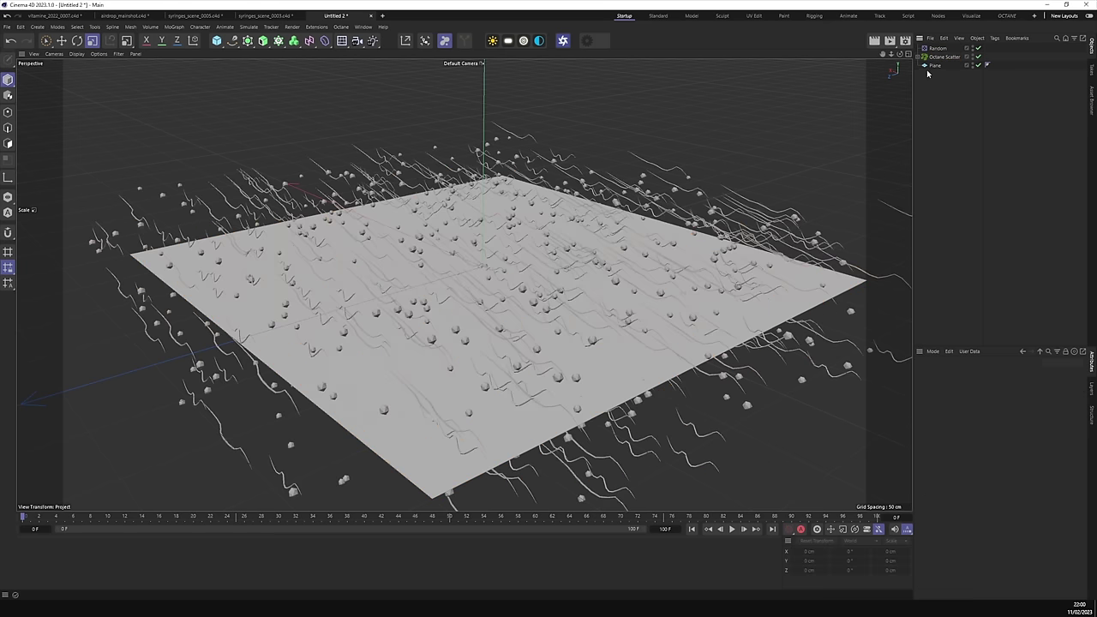
- In the Random effector, disable Position and enable Scale with Uniform Scale at -0.8
{"action": "left_click", "coordinate": [938, 48]}
{"action": "left_click", "coordinate": [1012, 374]}
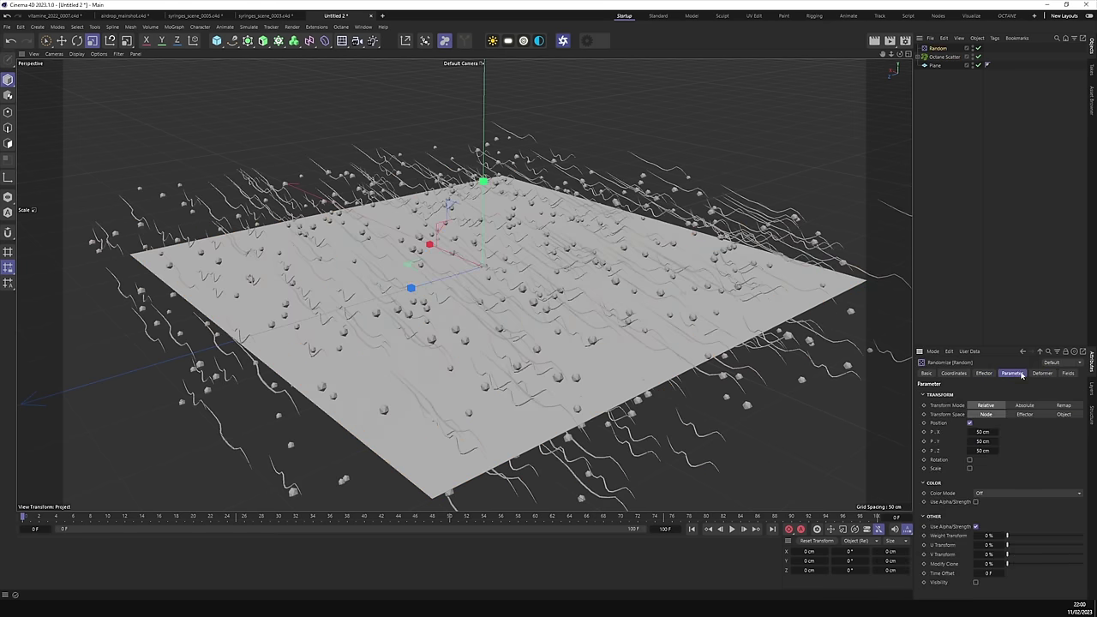
{"action": "left_click", "coordinate": [969, 423]}
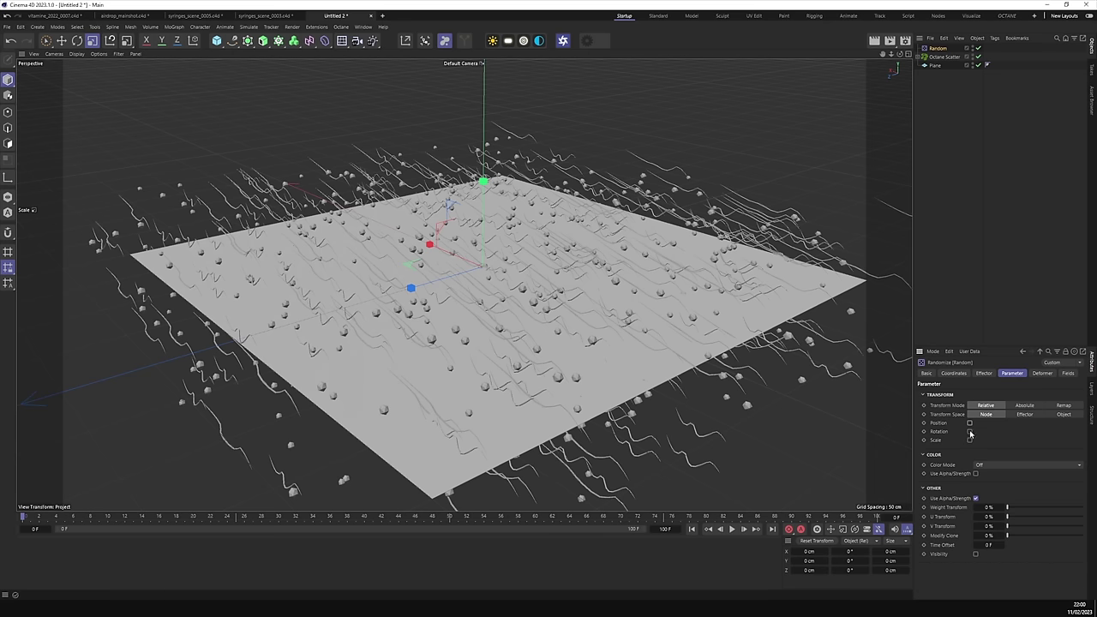
{"action": "left_click", "coordinate": [969, 438]}
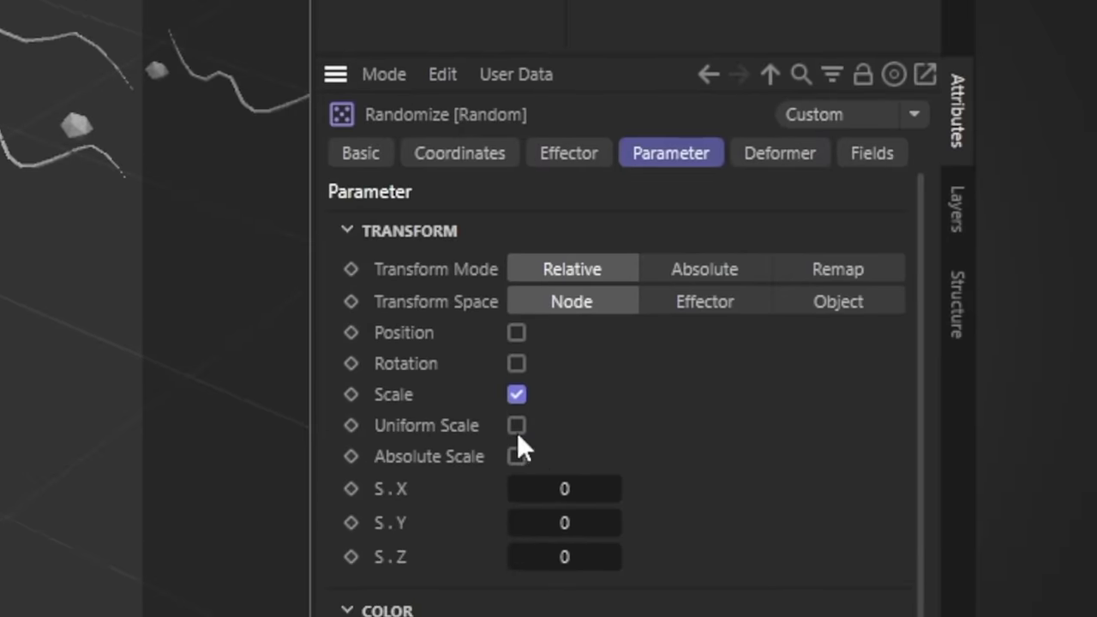
{"action": "left_click", "coordinate": [517, 425]}
{"action": "left_click", "coordinate": [580, 494]}
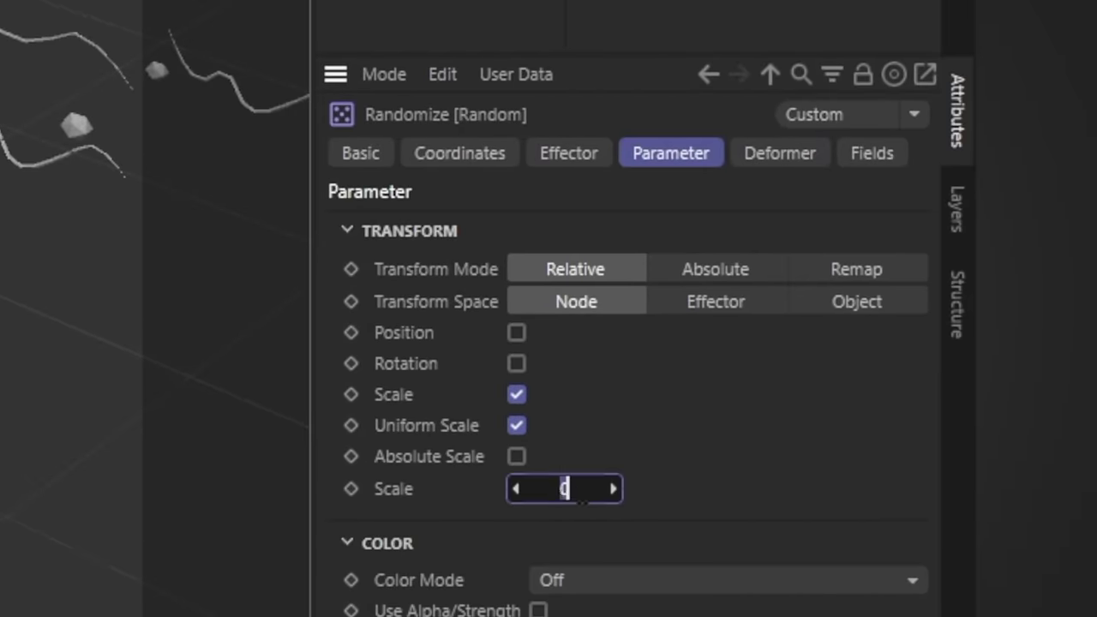
{"action": "type", "text": "-0.8"}
{"action": "key", "text": "Return"}
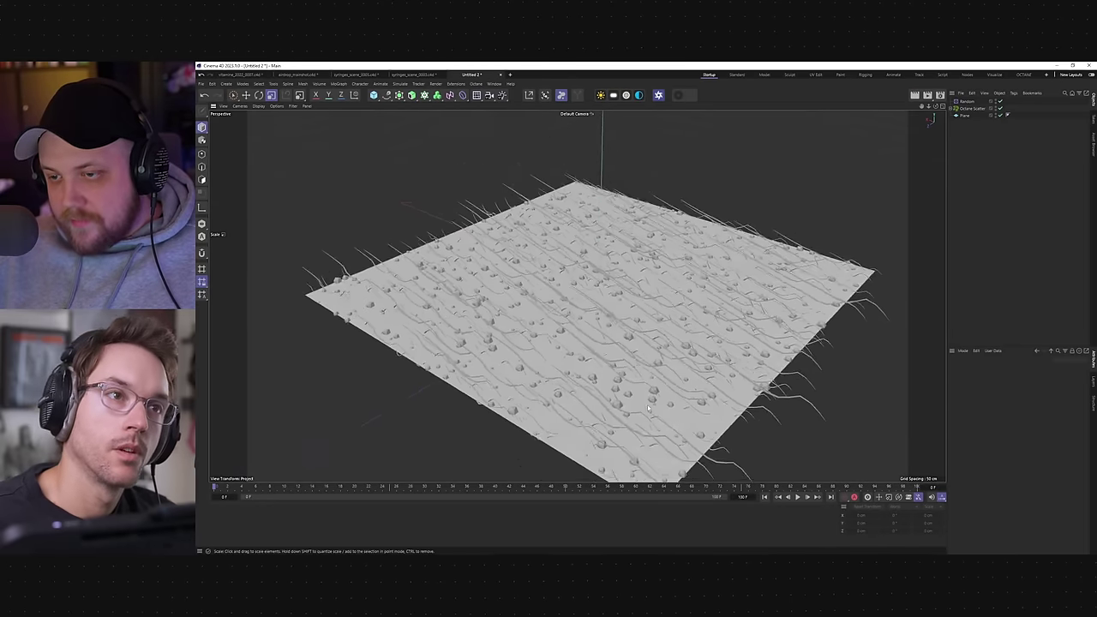
- Enable Rotation in the Random effector and set R.H, R.P and R.B to 360° each
{"action": "scroll", "coordinate": [647, 408], "scroll_direction": "up", "scroll_amount": 3}
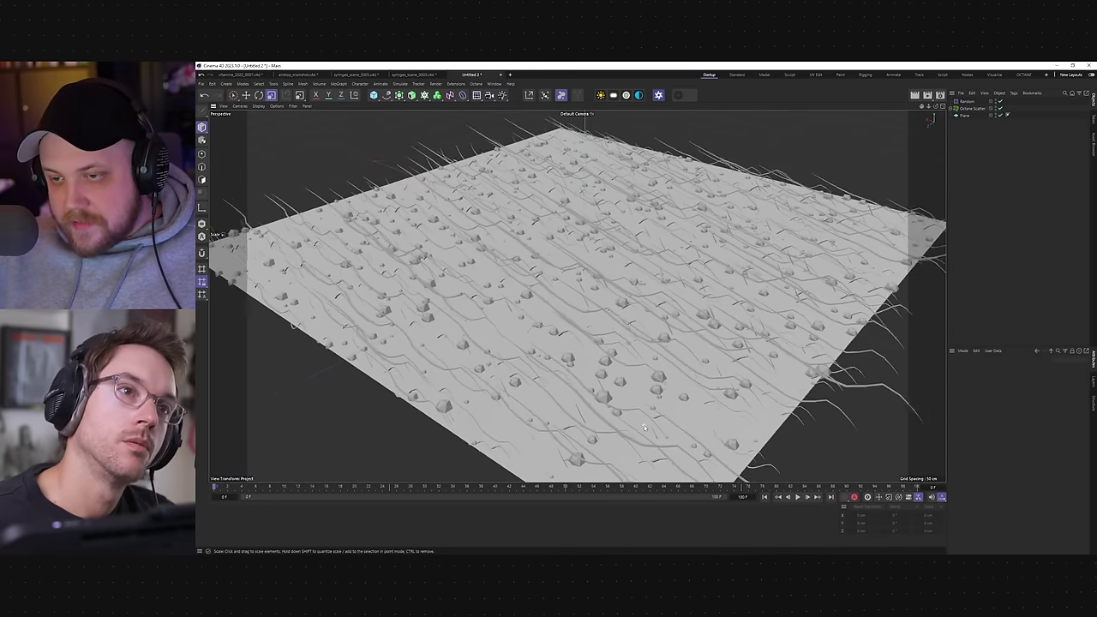
{"action": "left_click_drag", "start_coordinate": [648, 408], "coordinate": [685, 359]}
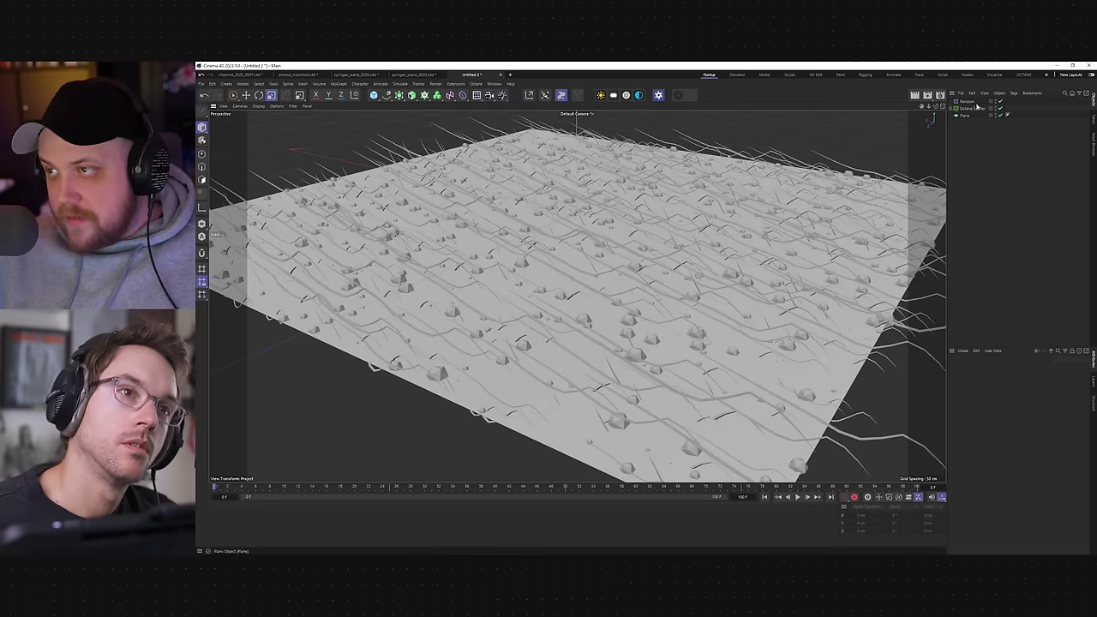
{"action": "left_click", "coordinate": [972, 107]}
{"action": "left_click", "coordinate": [1004, 369]}
{"action": "left_click", "coordinate": [1026, 369]}
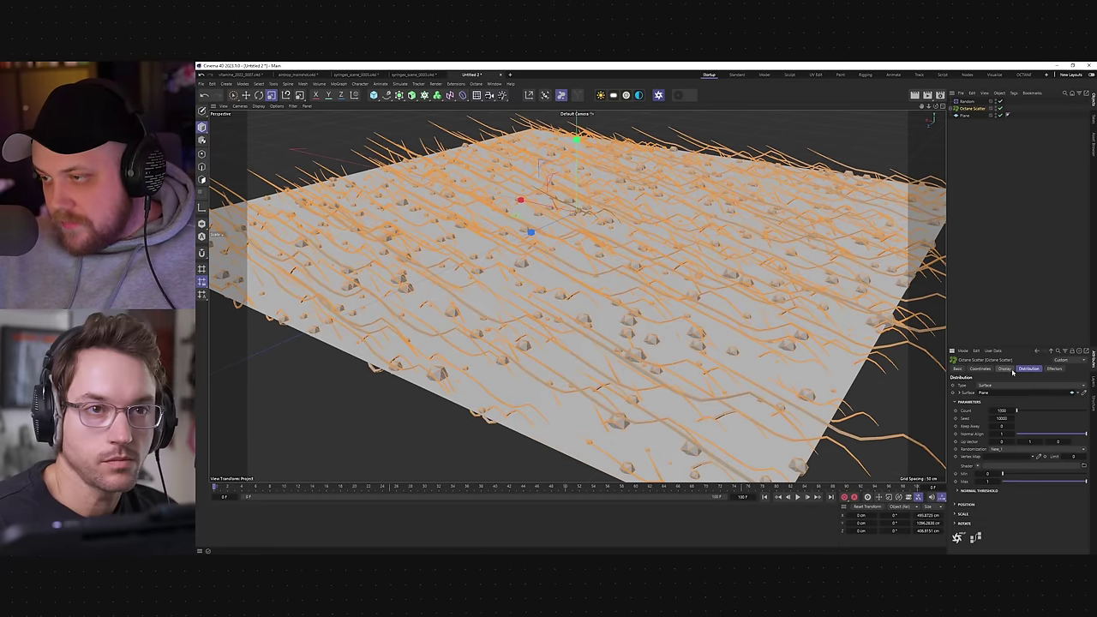
{"action": "left_click", "coordinate": [966, 101]}
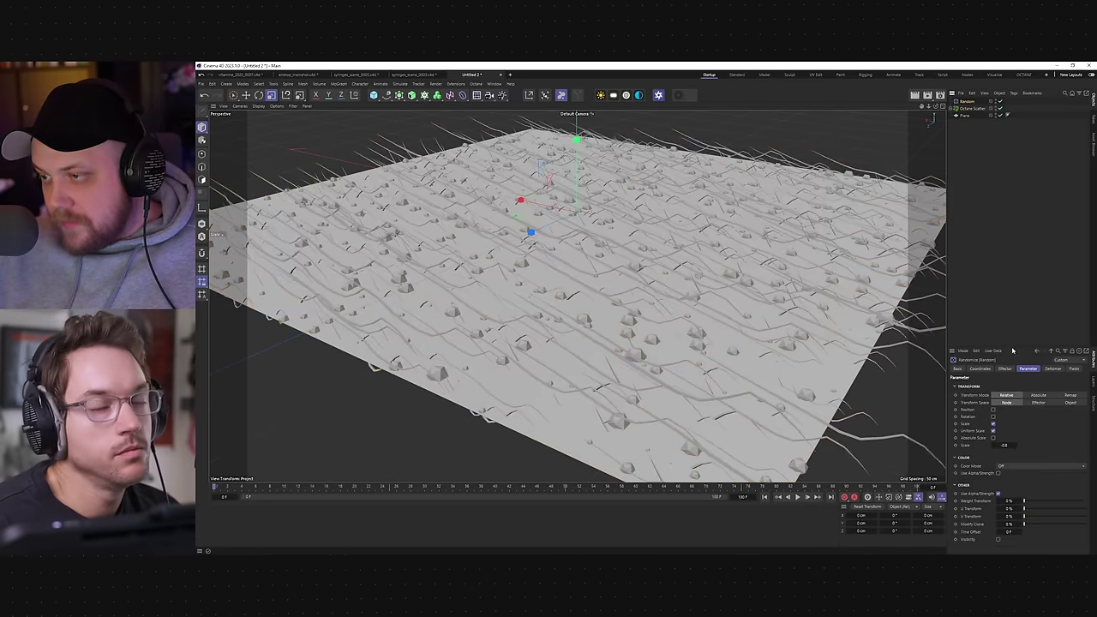
{"action": "left_click", "coordinate": [993, 416]}
{"action": "left_click", "coordinate": [1006, 423]}
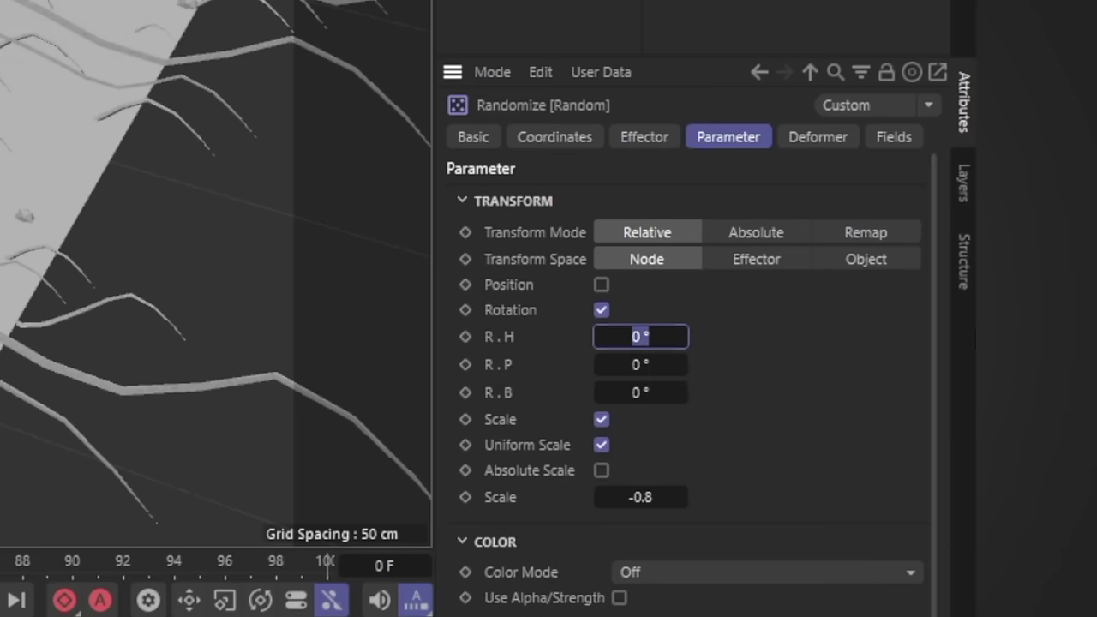
{"action": "type", "text": "360"}
{"action": "key", "text": "Tab"}
{"action": "type", "text": "36"}
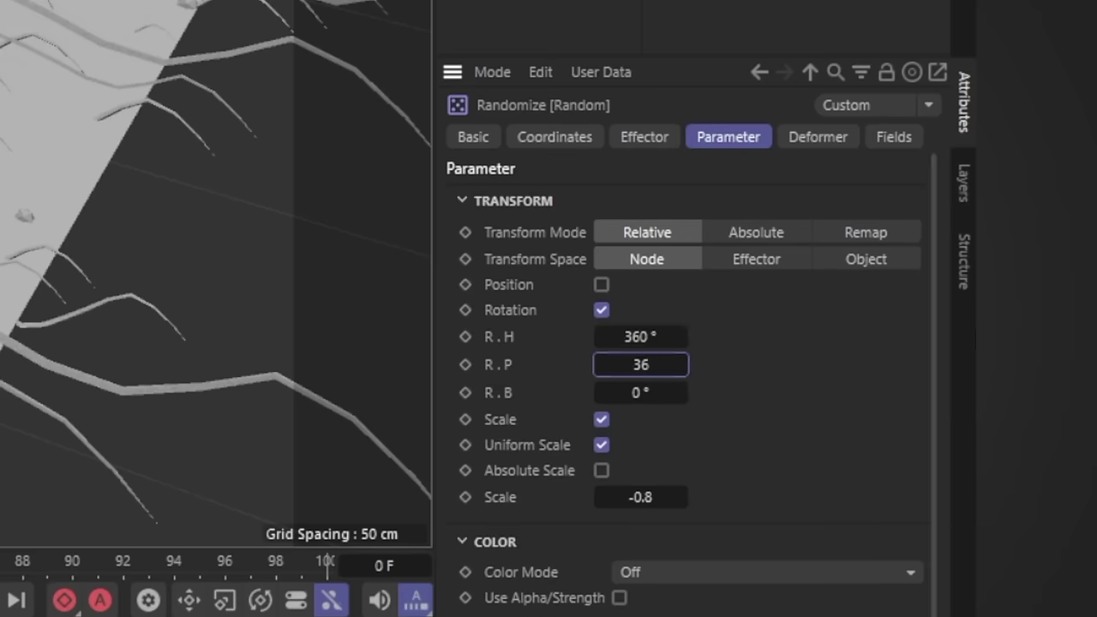
{"action": "type", "text": "0"}
{"action": "key", "text": "Tab"}
{"action": "type", "text": "360"}
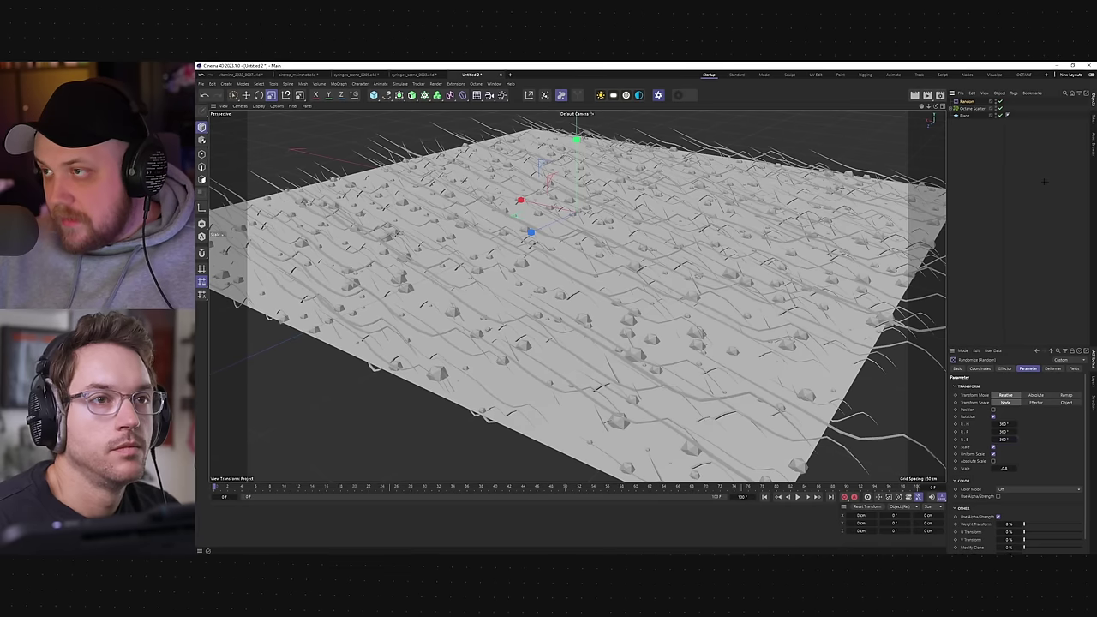
- Refresh the Octane Scatter to apply the random rotation, check the particles from another angle, and select the scatter object
{"action": "left_click", "coordinate": [1044, 181]}
{"action": "left_click", "coordinate": [1001, 109]}
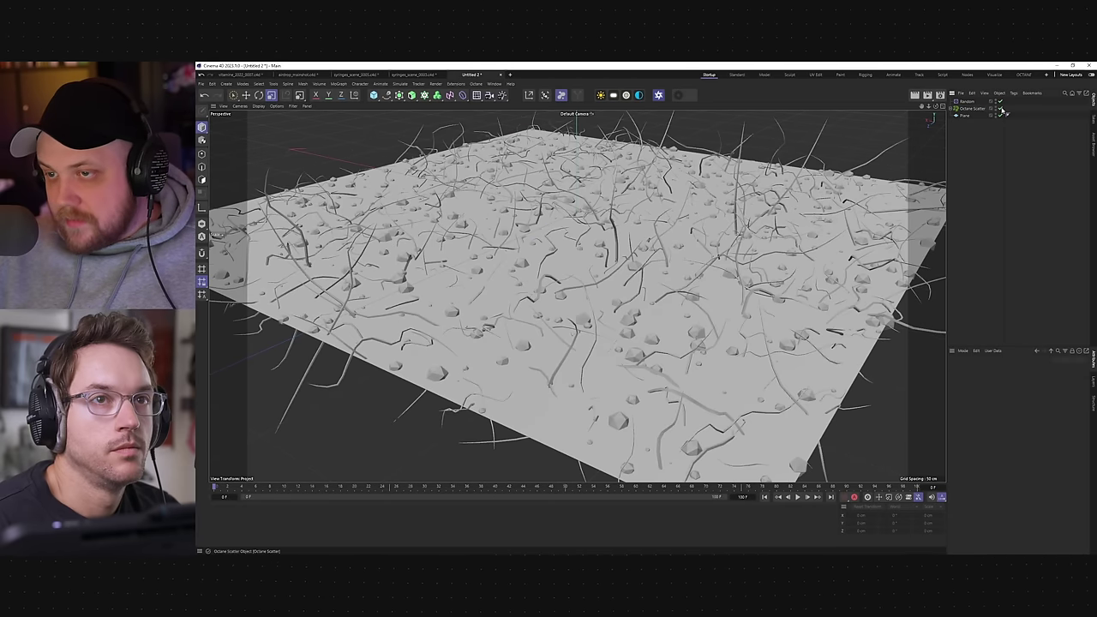
{"action": "left_click_drag", "start_coordinate": [814, 300], "coordinate": [677, 272], "text": "alt"}
{"action": "left_click", "coordinate": [964, 109]}
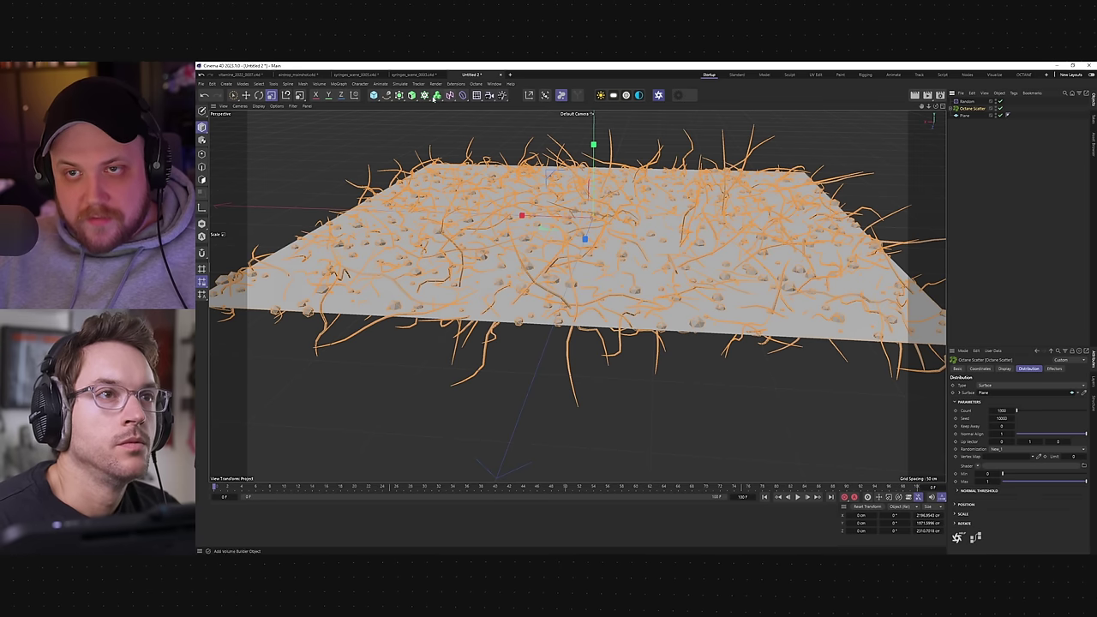
- Create a Plain effector and add it to the Octane Scatter's effectors list
{"action": "left_click", "coordinate": [424, 95]}
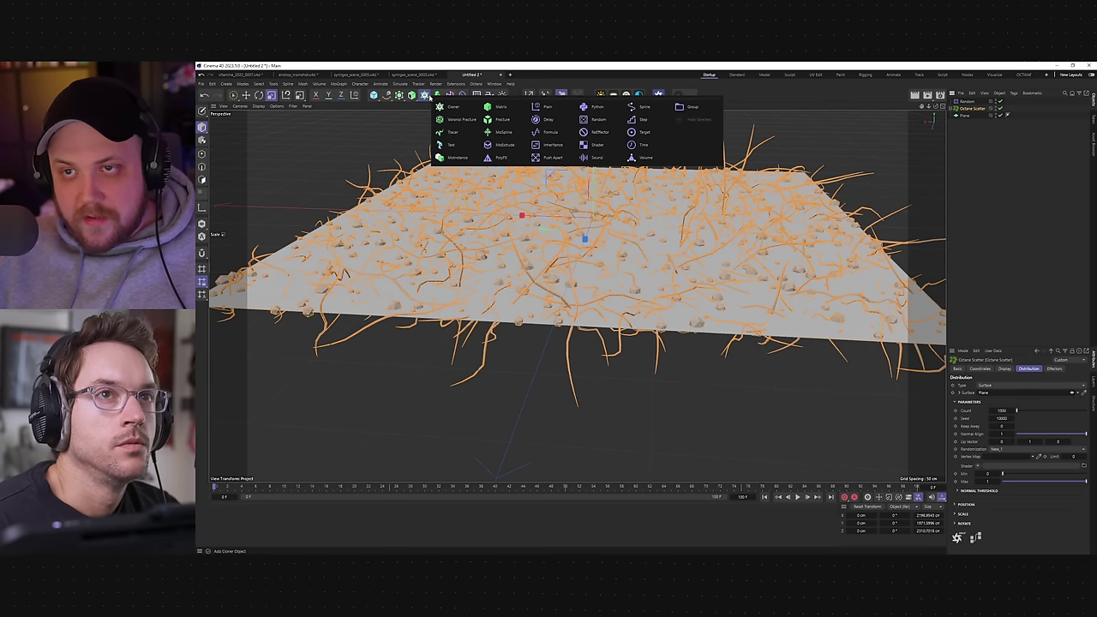
{"action": "left_click", "coordinate": [542, 108]}
{"action": "left_click", "coordinate": [972, 116]}
{"action": "left_click", "coordinate": [1054, 368]}
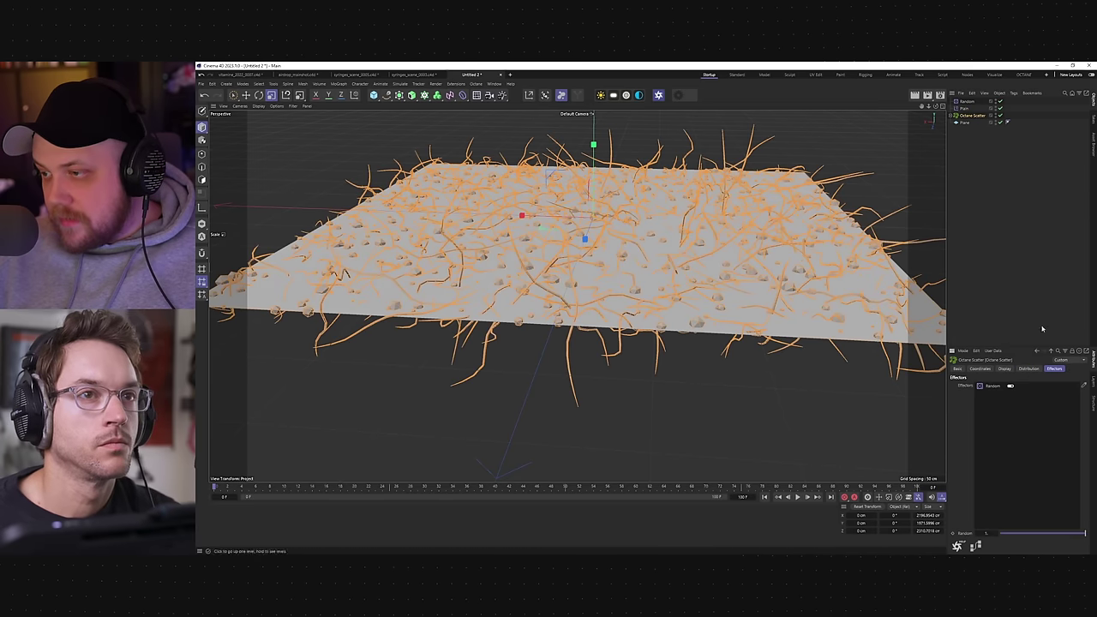
{"action": "left_click_drag", "start_coordinate": [1004, 251], "coordinate": [1011, 399]}
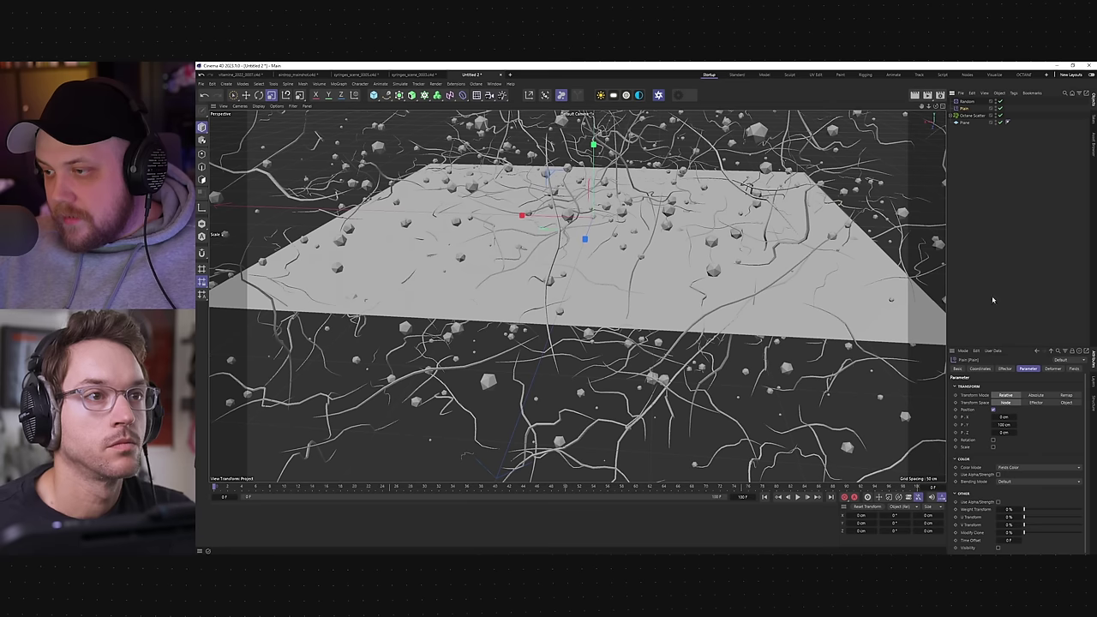
- In the Plain effector, disable Position and enable Scale with Uniform Scale at -0.9
{"action": "left_click", "coordinate": [993, 411]}
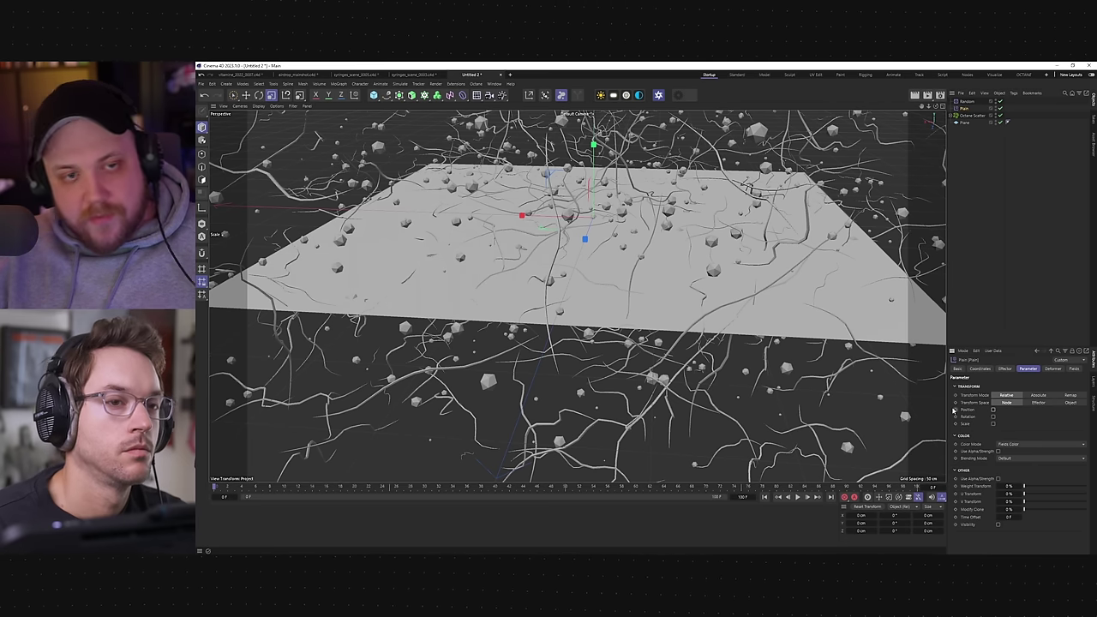
{"action": "left_click", "coordinate": [993, 424]}
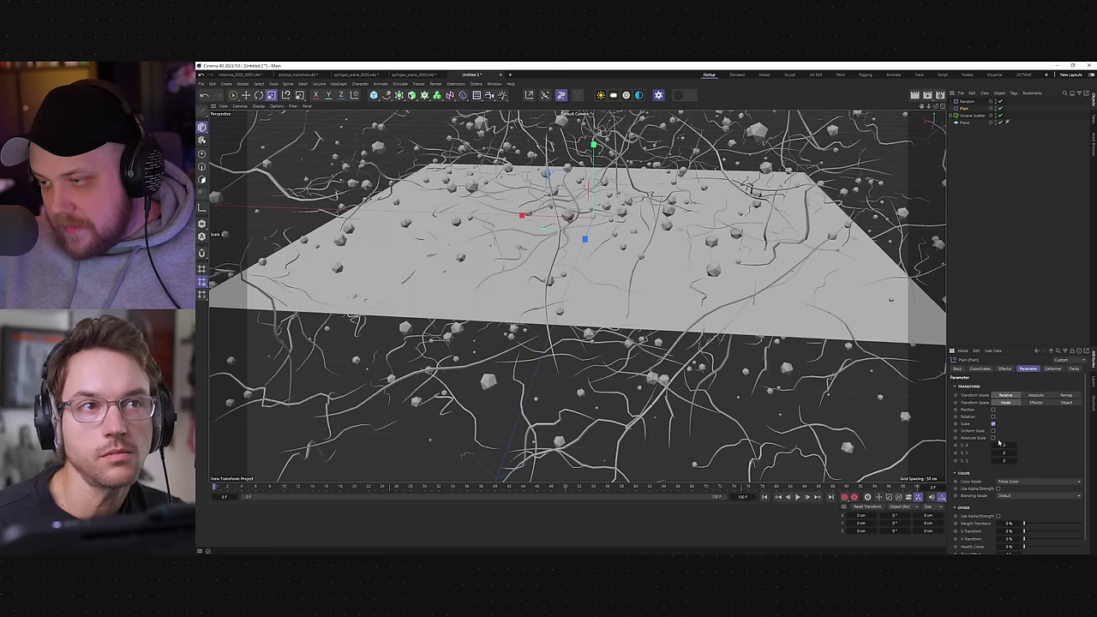
{"action": "left_click", "coordinate": [993, 430]}
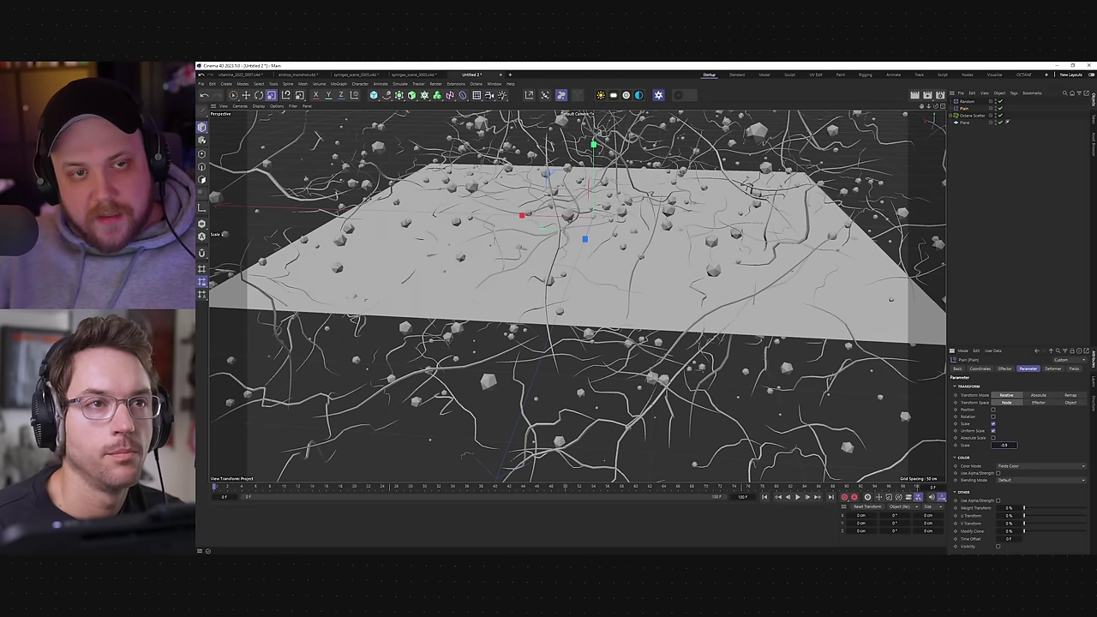
- Refresh the Octane Scatter to apply the Plain effector's scale, and inspect the shrunken particles up close on the plane
{"action": "scroll", "coordinate": [541, 257], "scroll_direction": "down", "scroll_amount": 2}
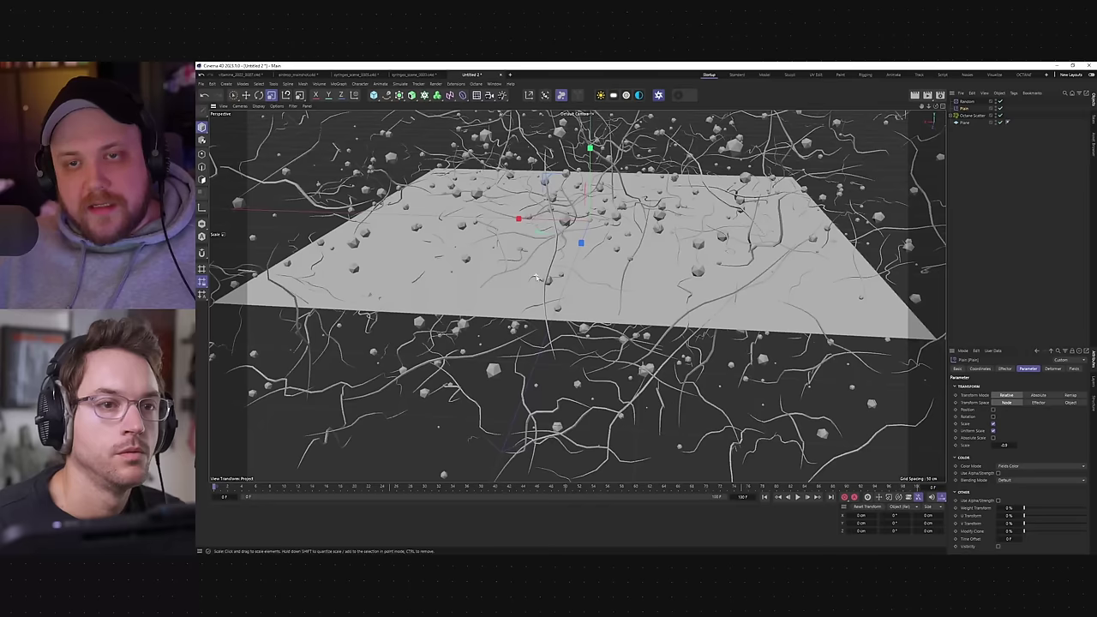
{"action": "left_click", "coordinate": [1000, 116]}
{"action": "left_click", "coordinate": [1000, 116]}
{"action": "scroll", "coordinate": [499, 301], "scroll_direction": "up", "scroll_amount": 5}
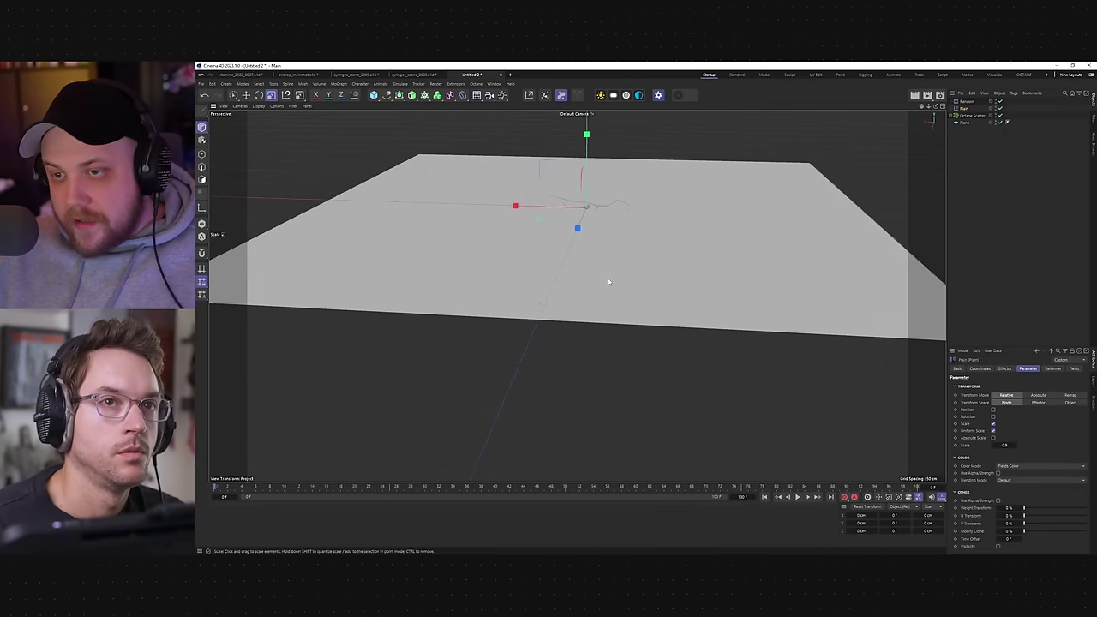
{"action": "scroll", "coordinate": [563, 314], "scroll_direction": "up", "scroll_amount": 5}
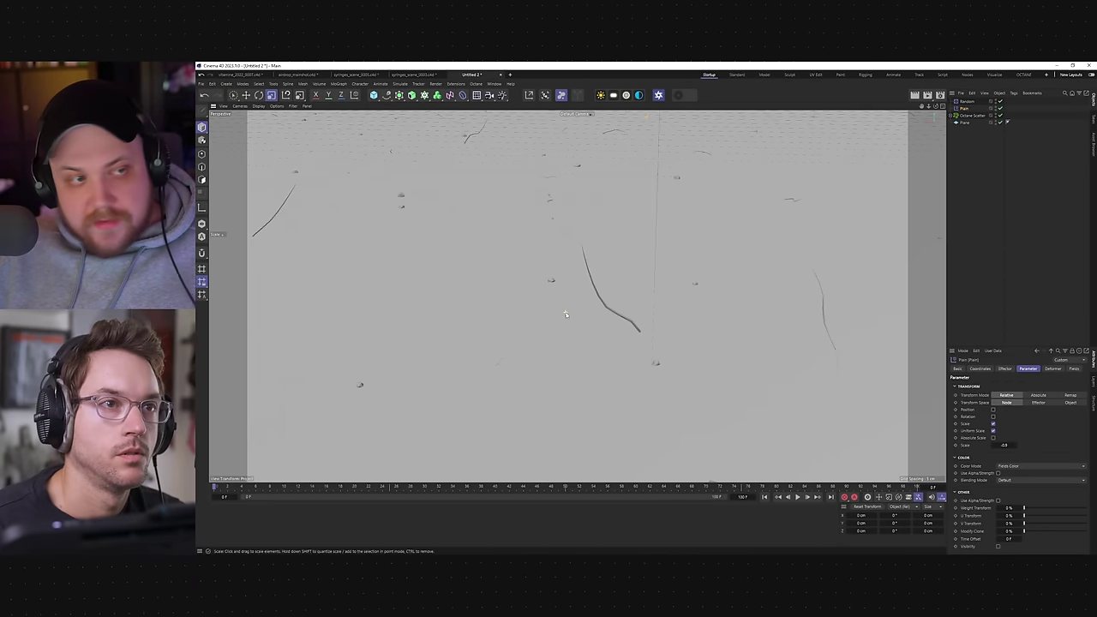
{"action": "scroll", "coordinate": [566, 315], "scroll_direction": "down", "scroll_amount": 5}
- Set the Octane Scatter's Display Type to None to hide the scattered particles in the viewport
{"action": "left_click", "coordinate": [971, 115]}
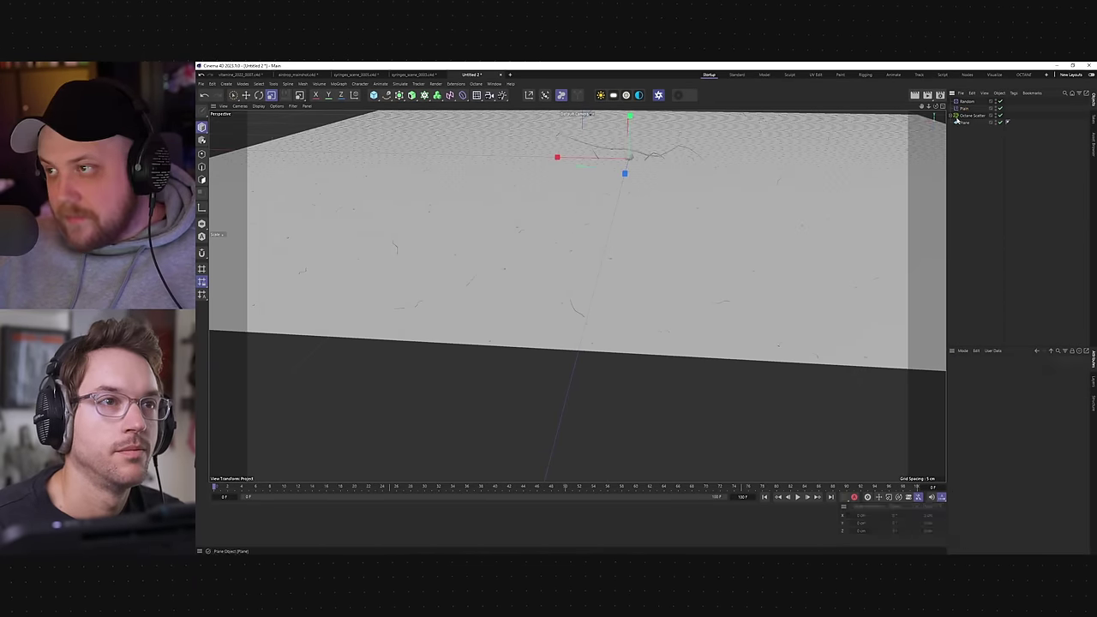
{"action": "left_click", "coordinate": [1006, 369]}
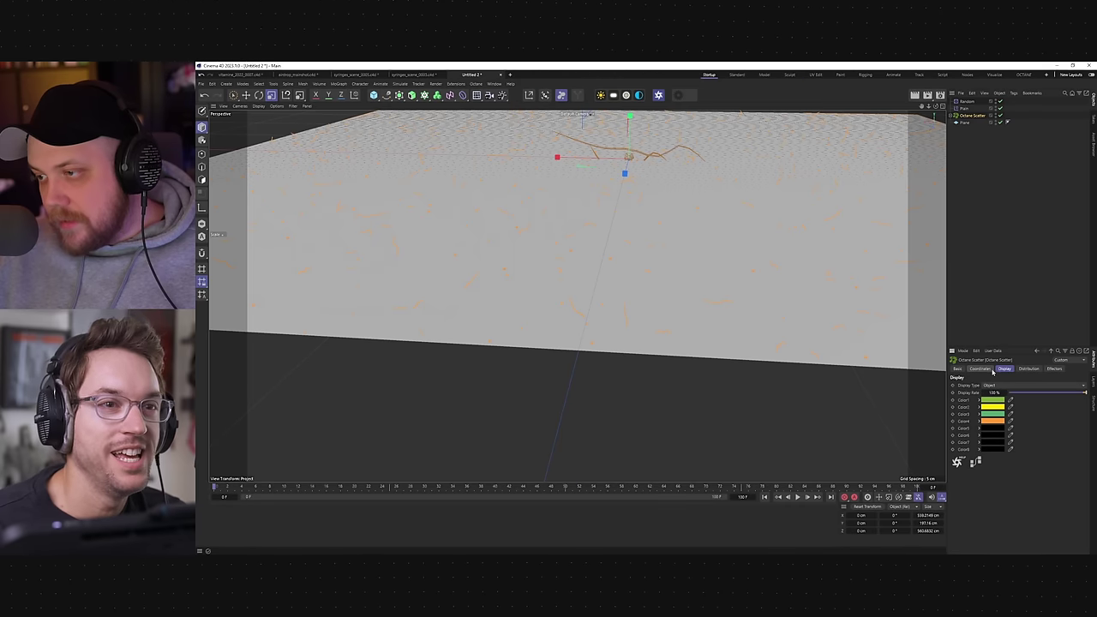
{"action": "left_click", "coordinate": [1029, 369]}
{"action": "scroll", "coordinate": [778, 379], "scroll_direction": "down", "scroll_amount": 3}
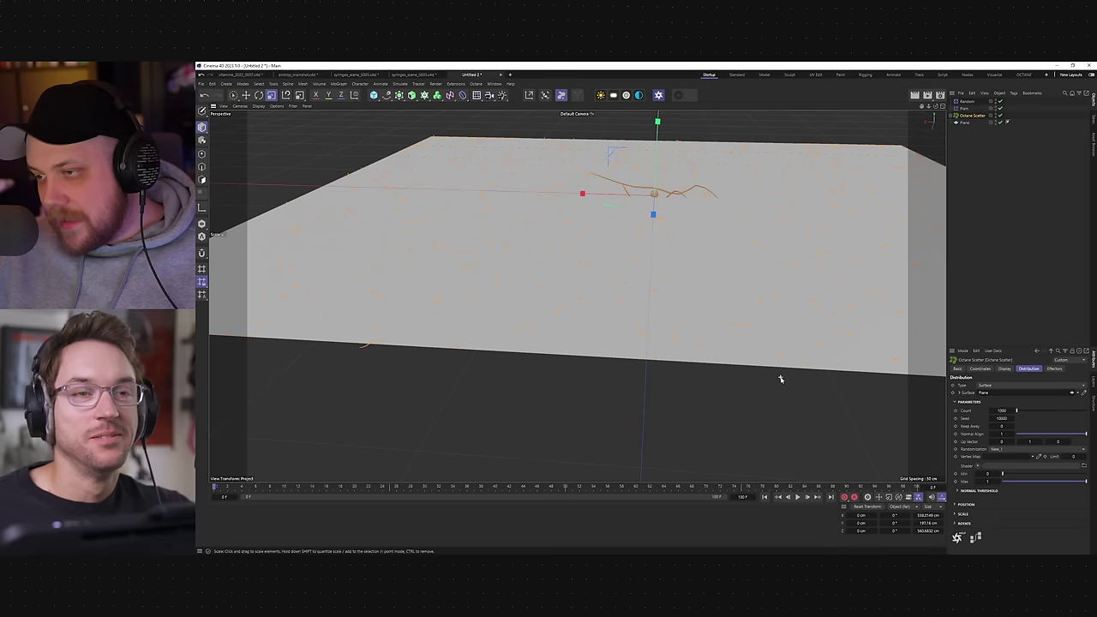
{"action": "left_click", "coordinate": [1004, 368]}
{"action": "left_click", "coordinate": [994, 385]}
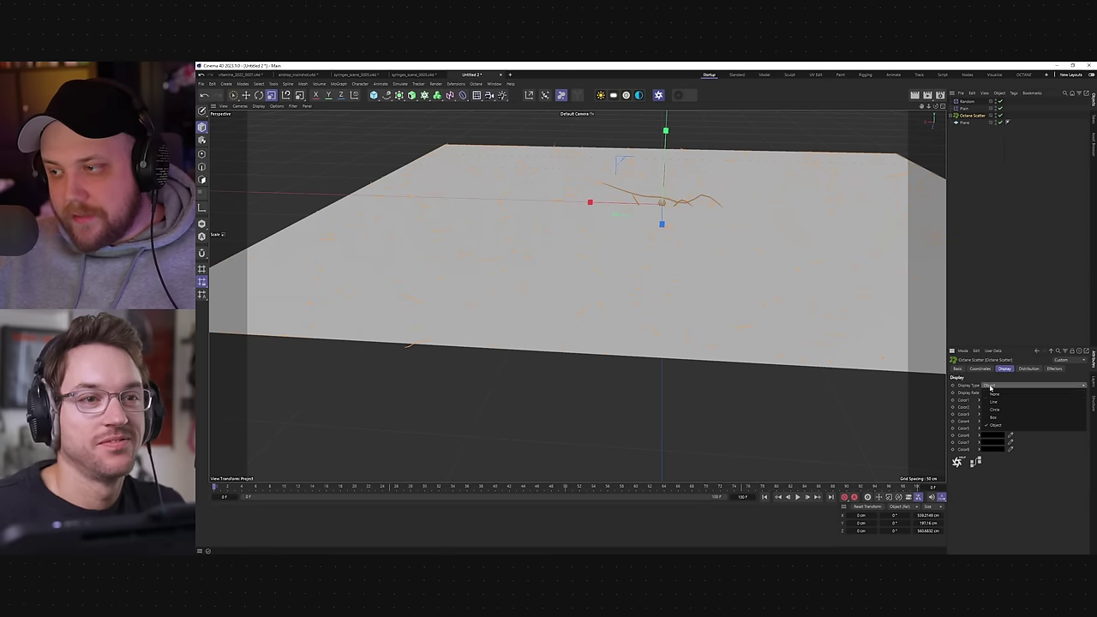
{"action": "left_click", "coordinate": [995, 394]}
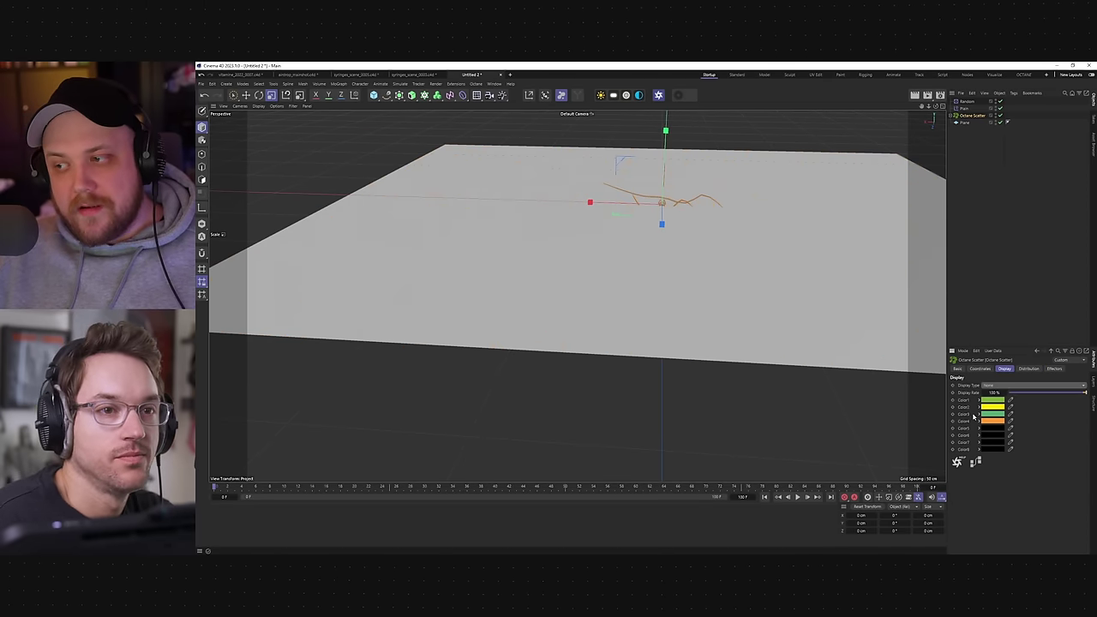
{"action": "scroll", "coordinate": [615, 321], "scroll_direction": "down", "scroll_amount": 6}
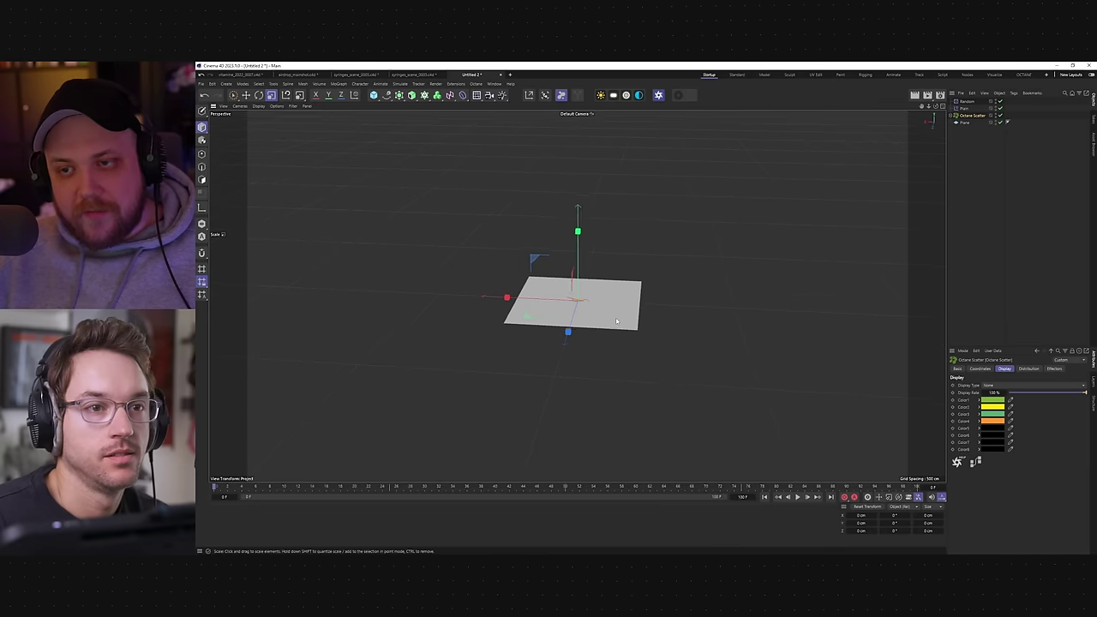
{"action": "left_click_drag", "start_coordinate": [615, 320], "coordinate": [573, 309]}
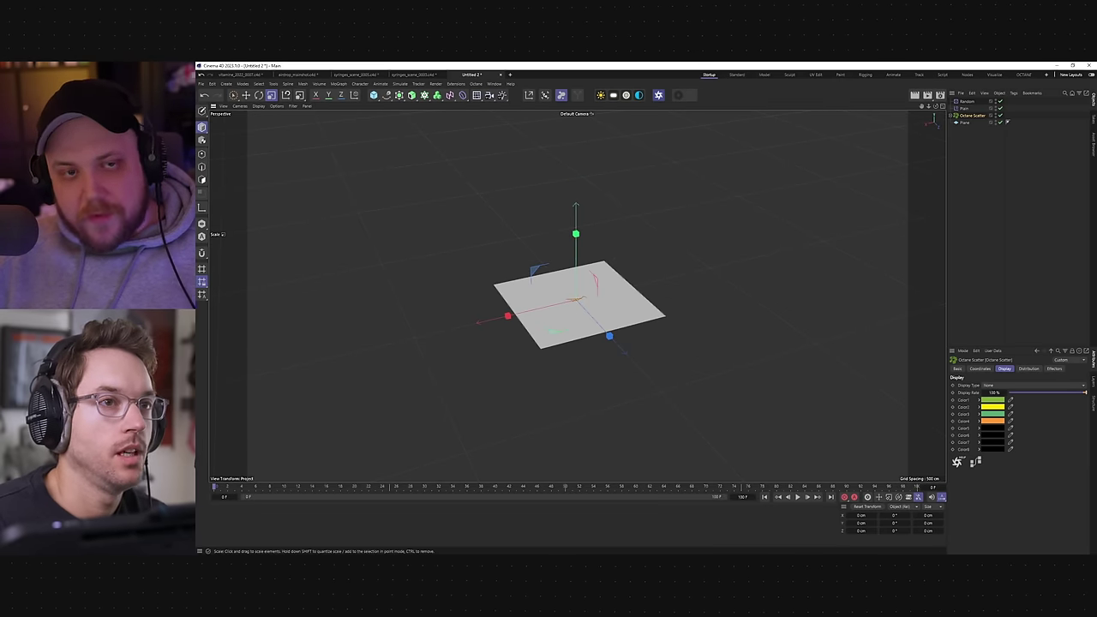